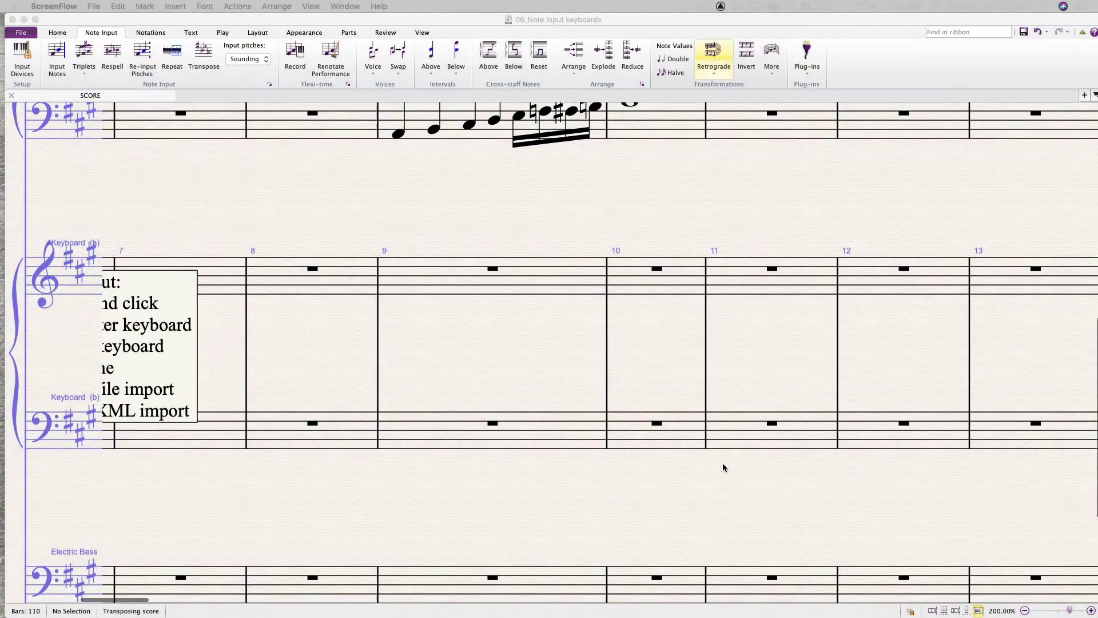
- Focus the score window and move the Keypad palette beside the score
scroll(505, 359, up, 3)
scroll(506, 359, down, 2)
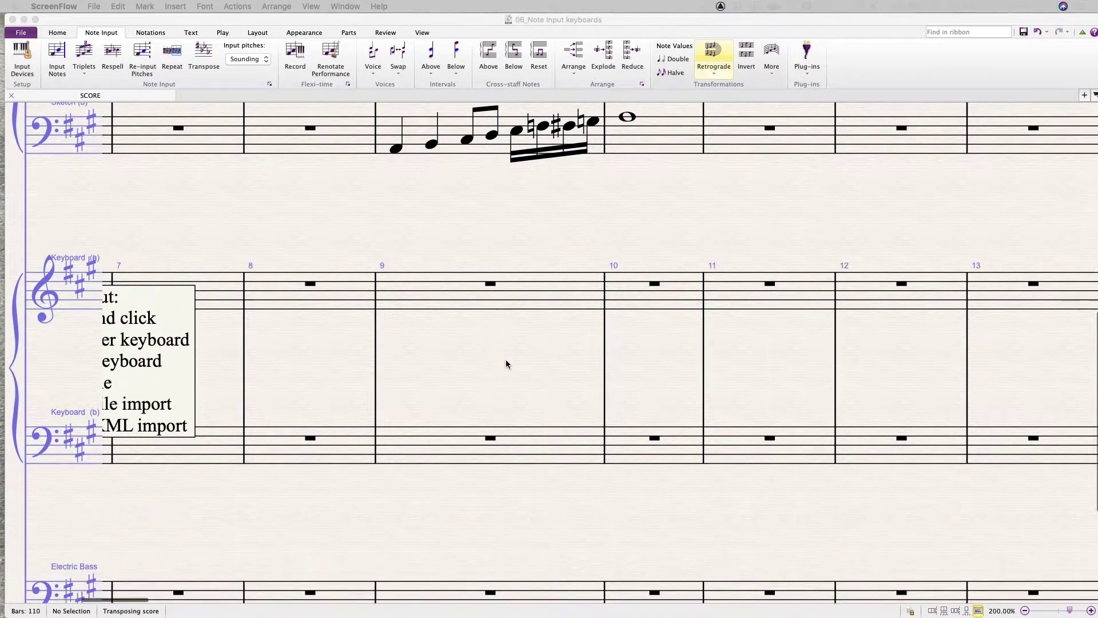
scroll(505, 360, up, 4)
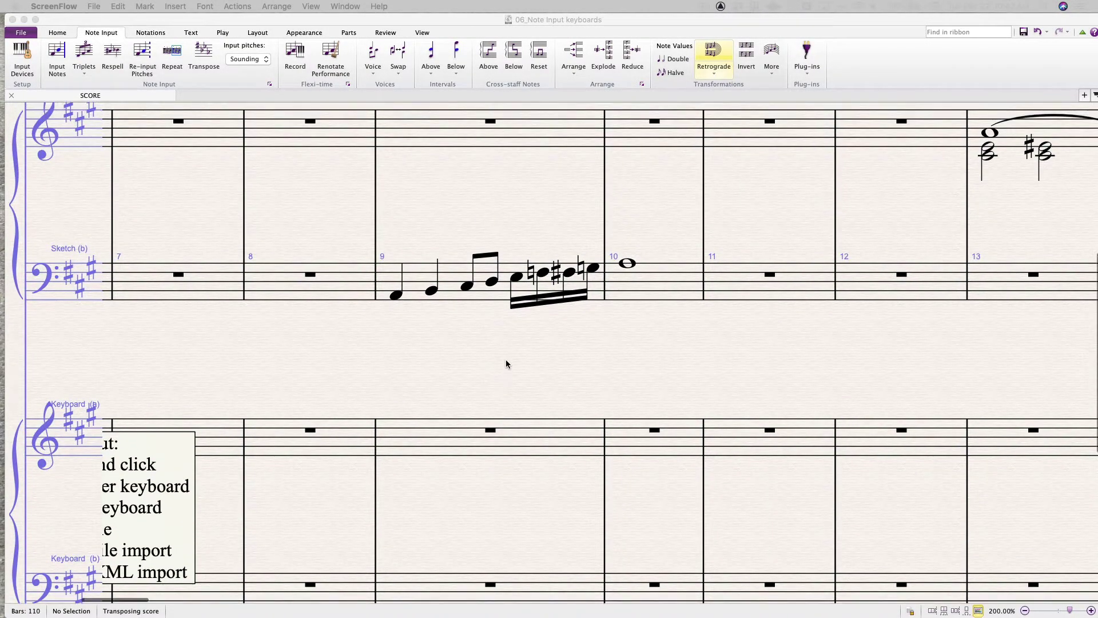
scroll(506, 364, left, 1)
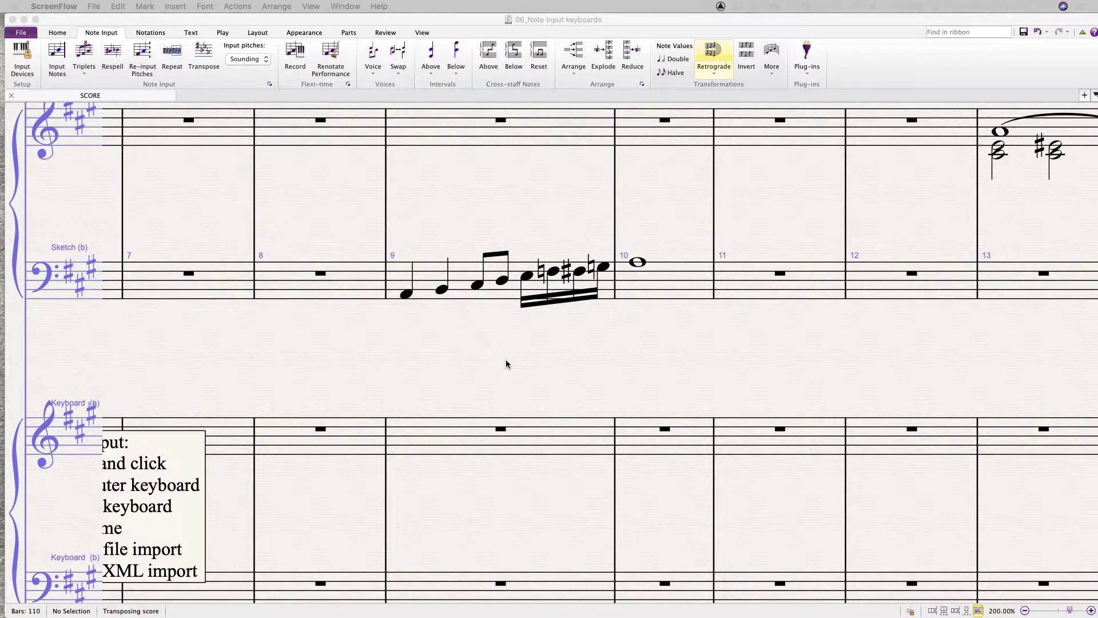
scroll(506, 364, up, 1)
scroll(506, 363, down, 4)
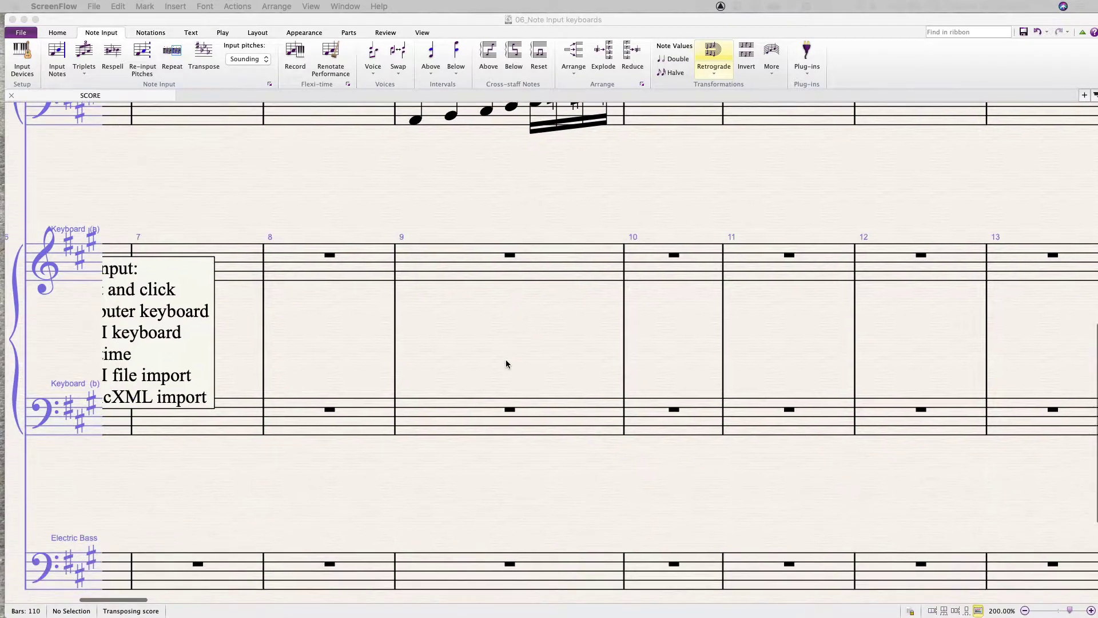
scroll(506, 363, up, 1)
scroll(506, 363, right, 1)
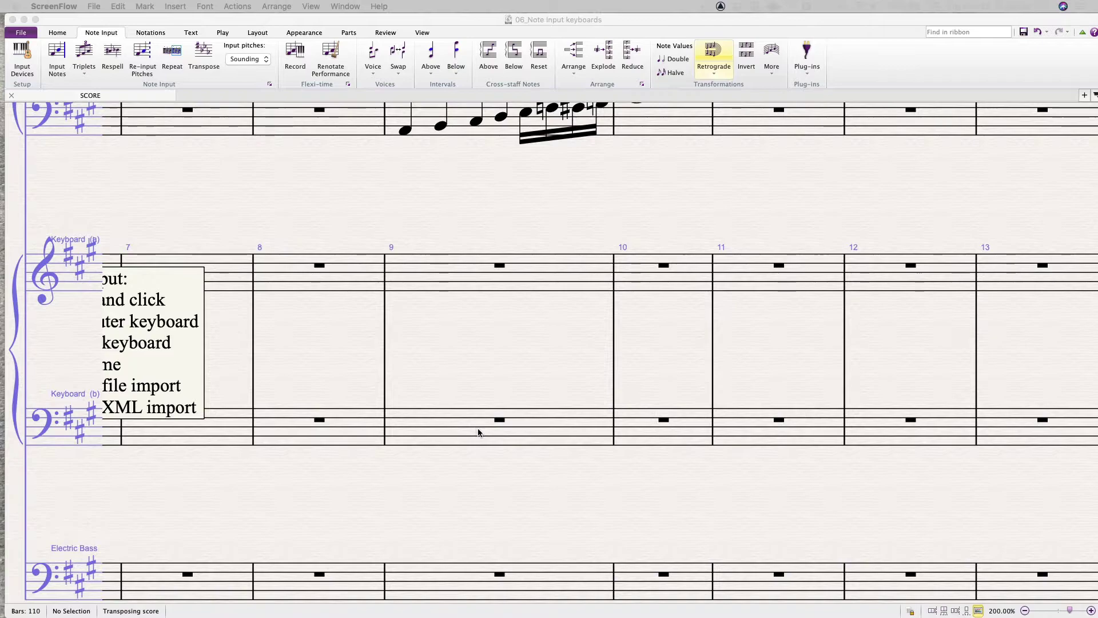
click(478, 433)
drag(975, 466, 810, 343)
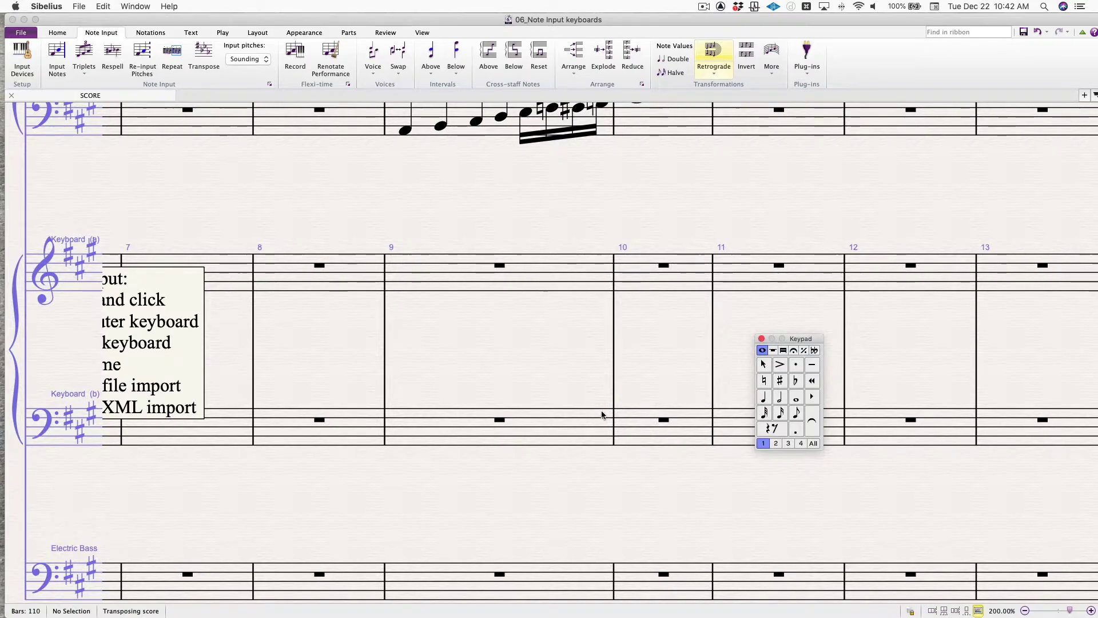
- Enter quarter notes A2 and B2, an eighth C#3 and a sixteenth E3 in bar 9
key(n)
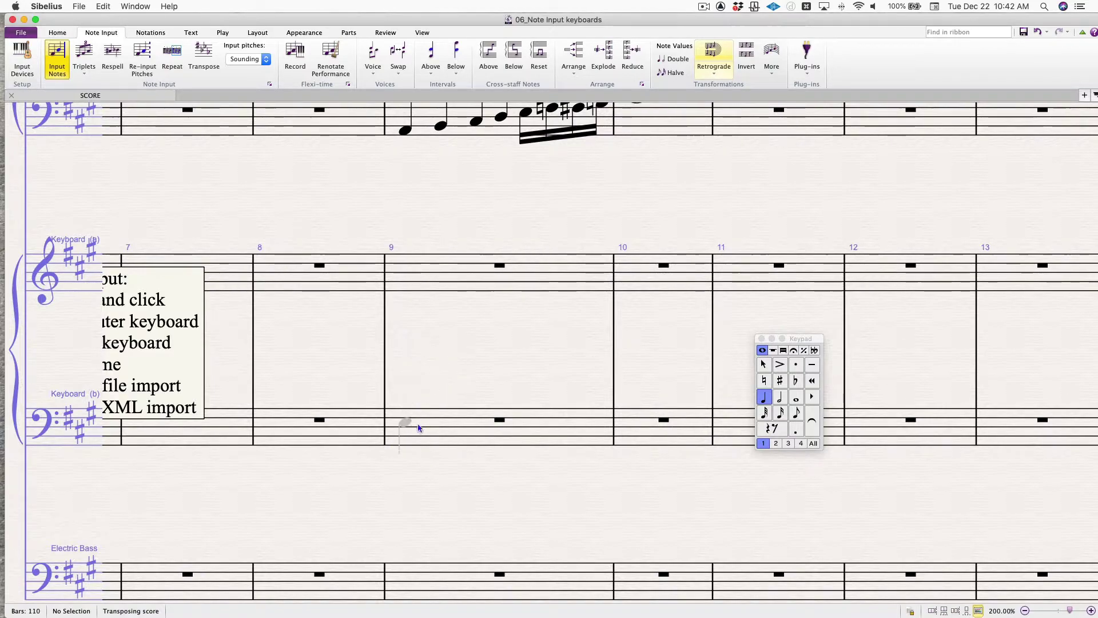
click(410, 440)
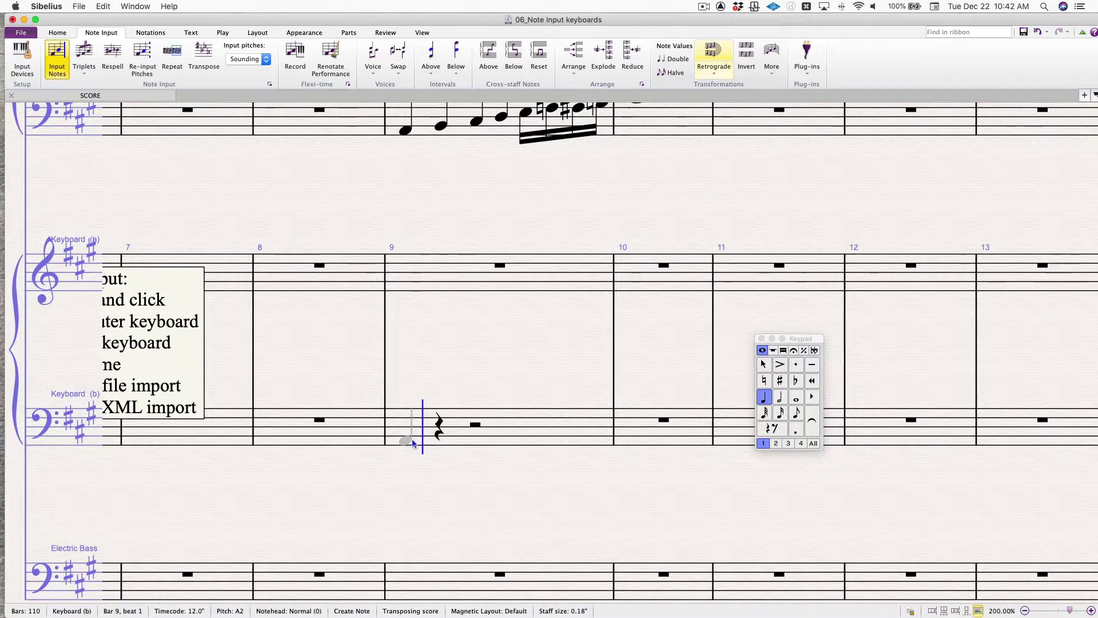
click(440, 435)
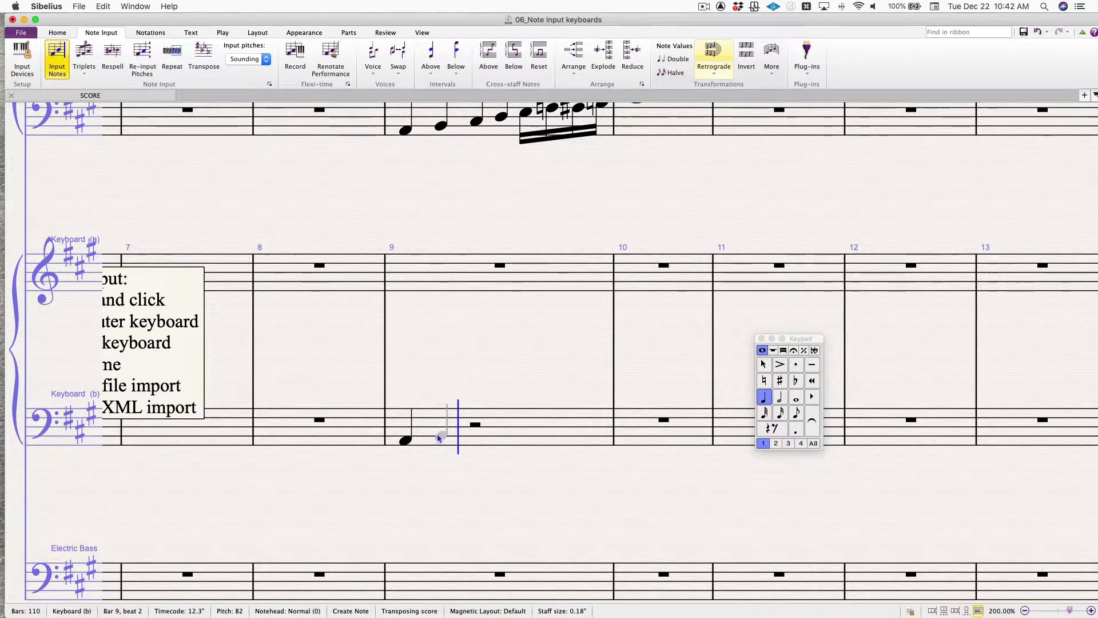
key(3)
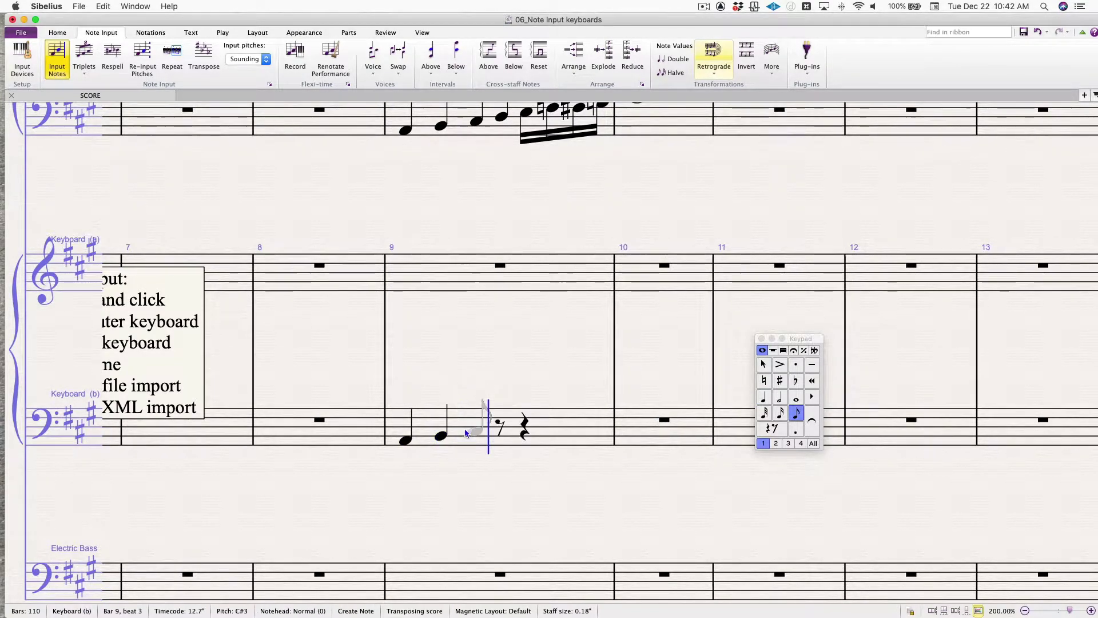
click(467, 431)
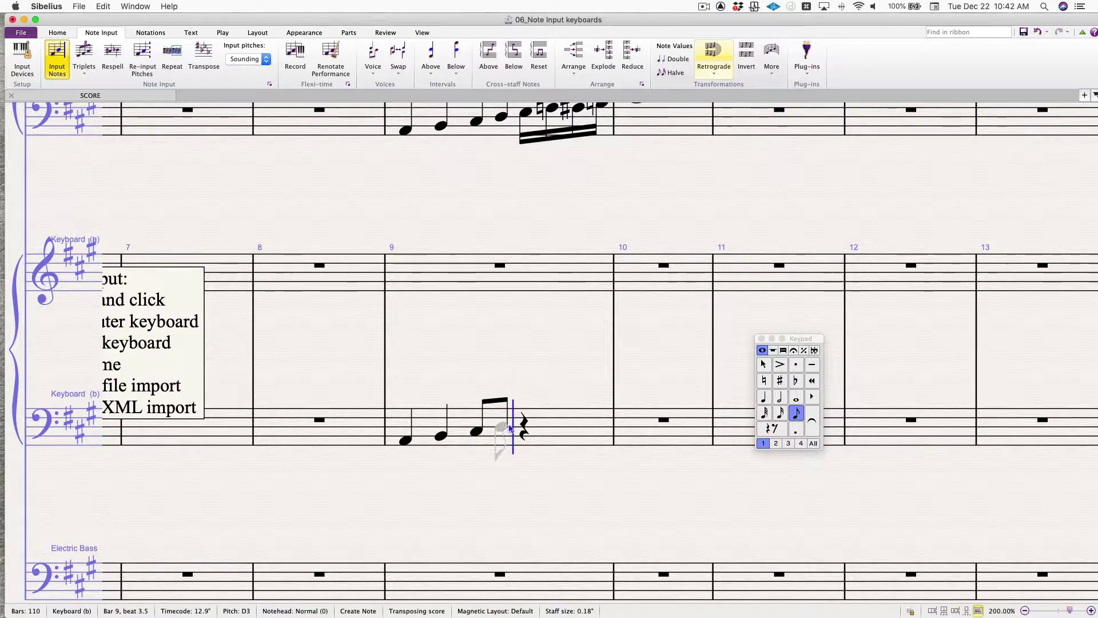
key(2)
click(519, 425)
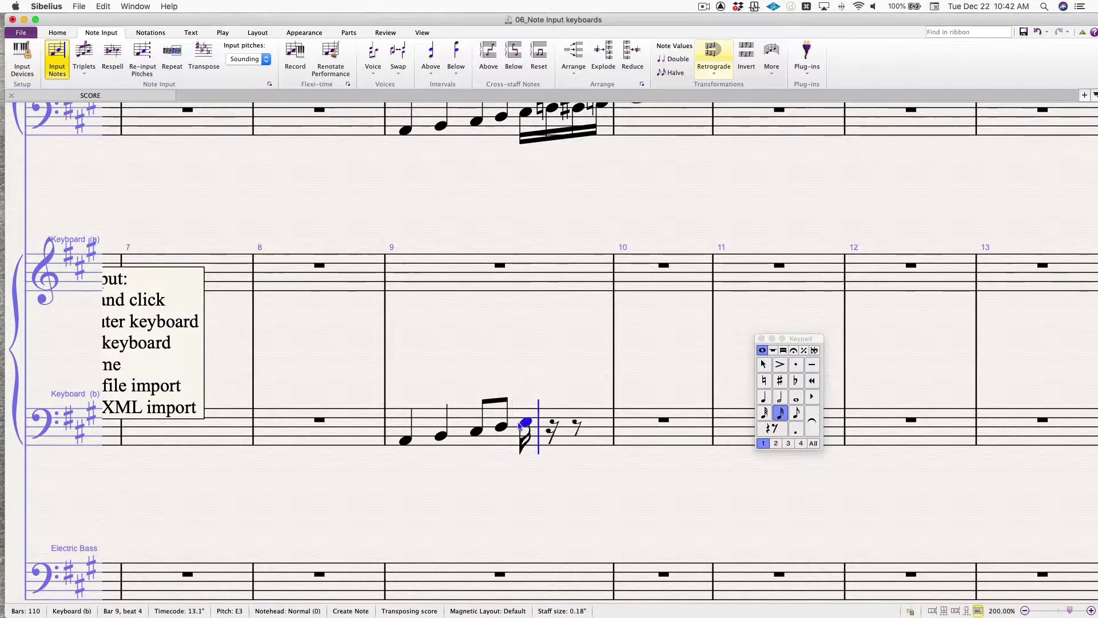
- Add sixteenths F natural, F#, and natural G3, then a whole note A3 in bar 10, and exit
key(7)
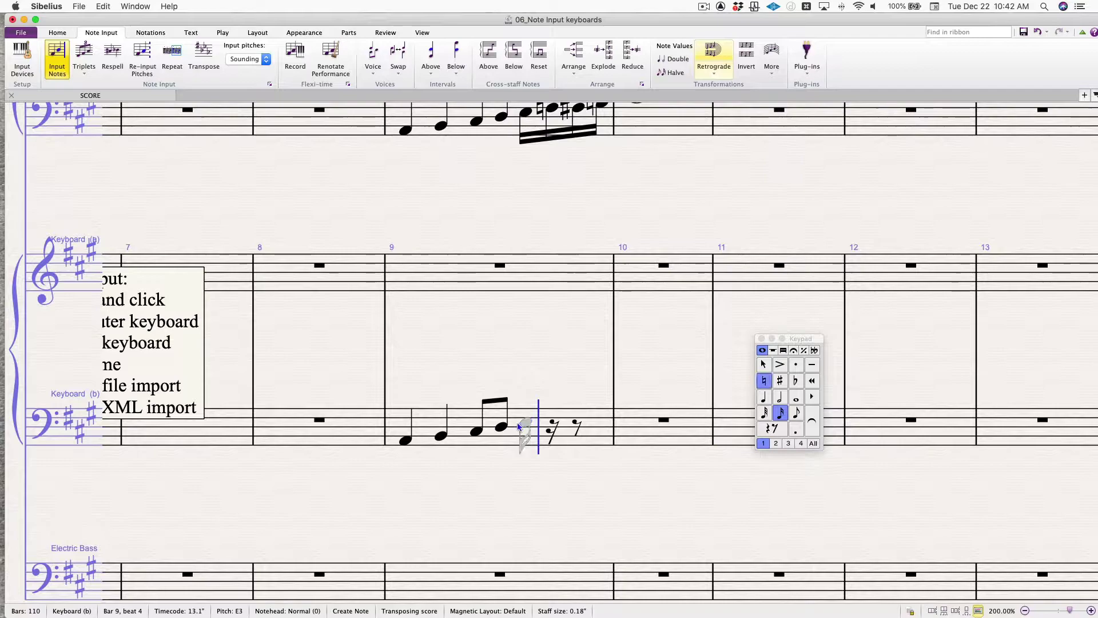
click(543, 422)
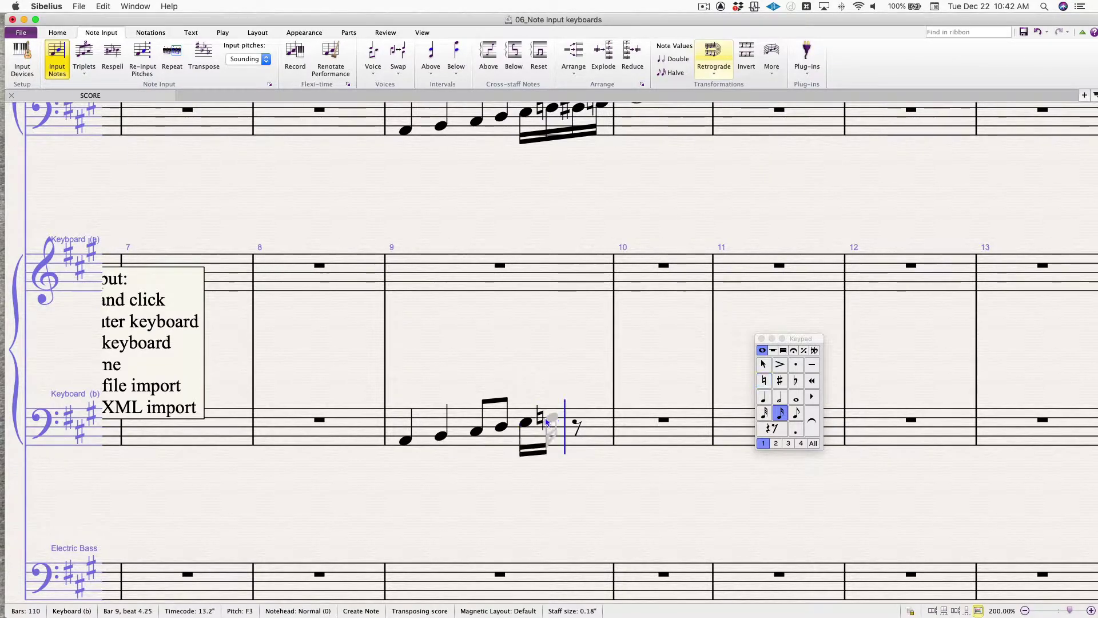
click(547, 420)
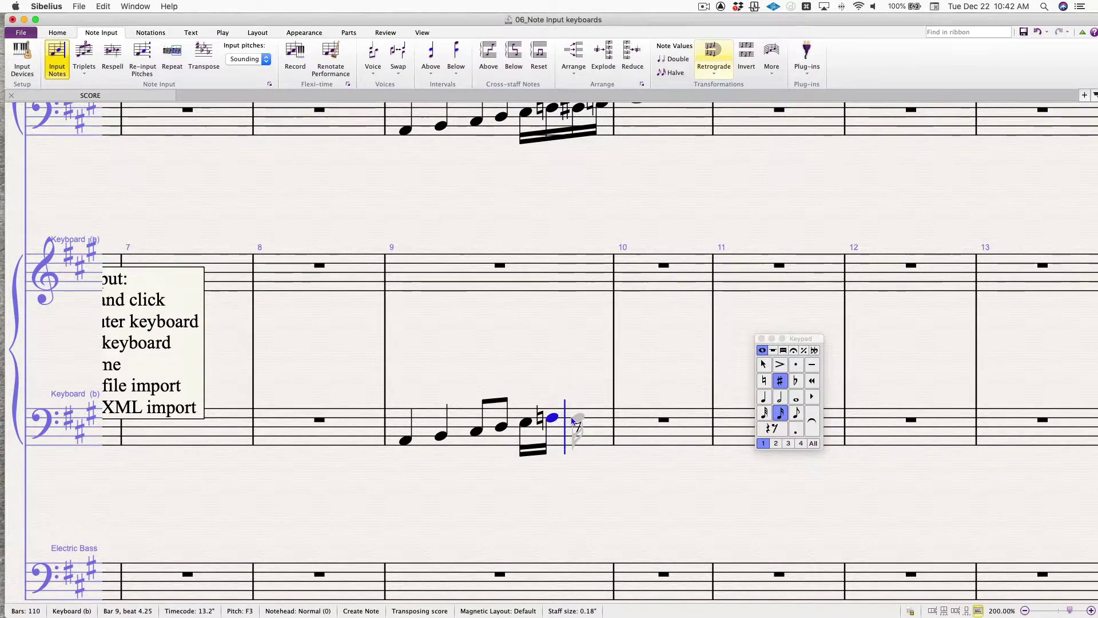
click(573, 420)
key(7)
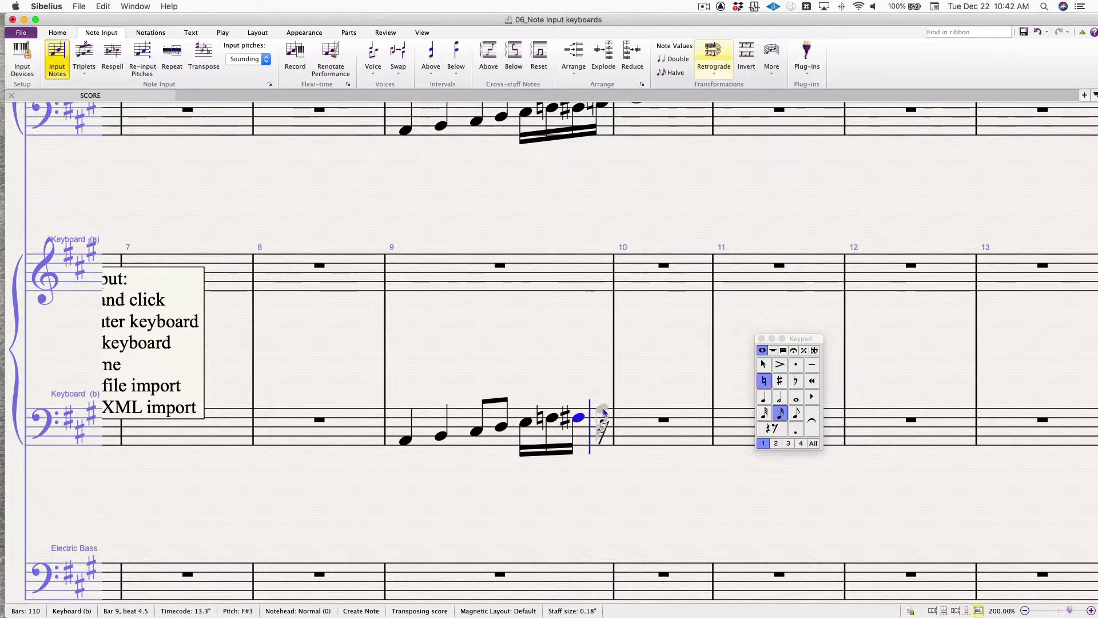
click(599, 413)
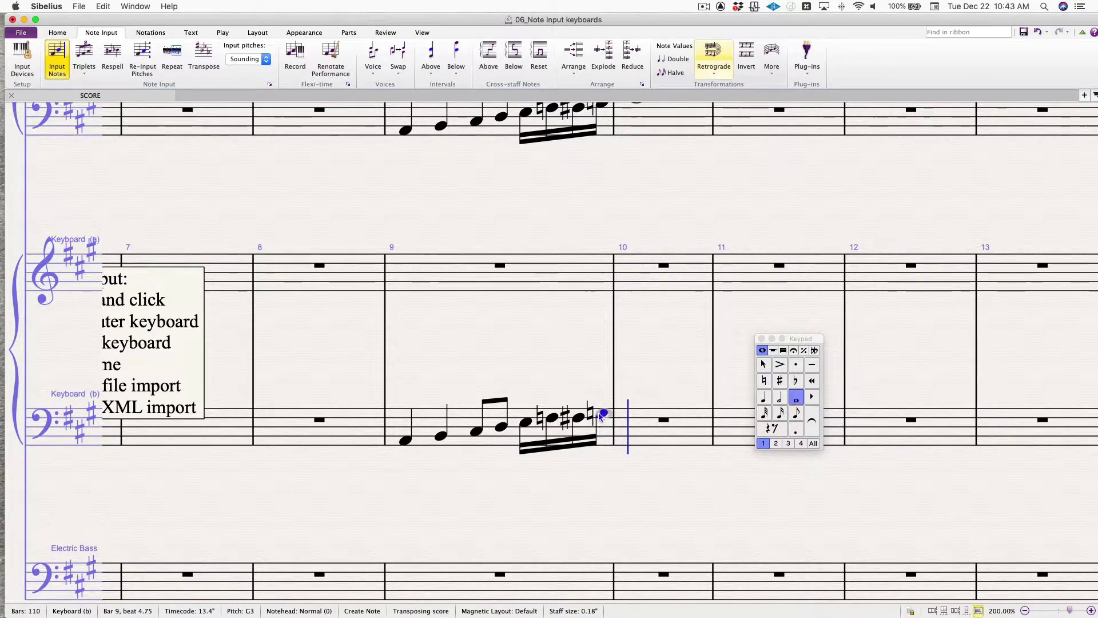
click(630, 409)
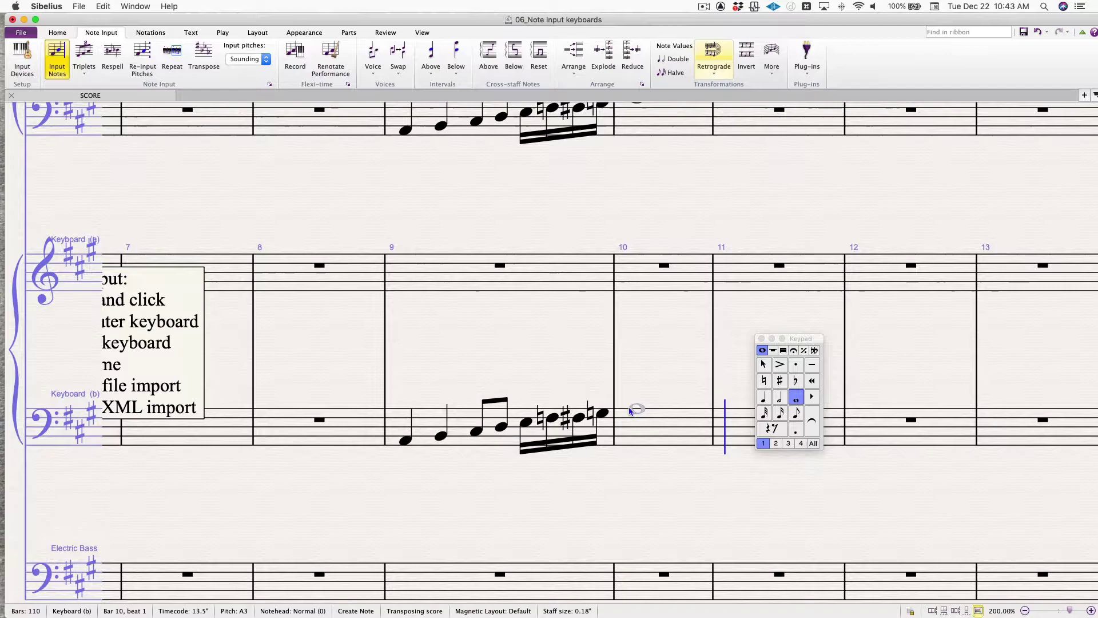
key(Escape)
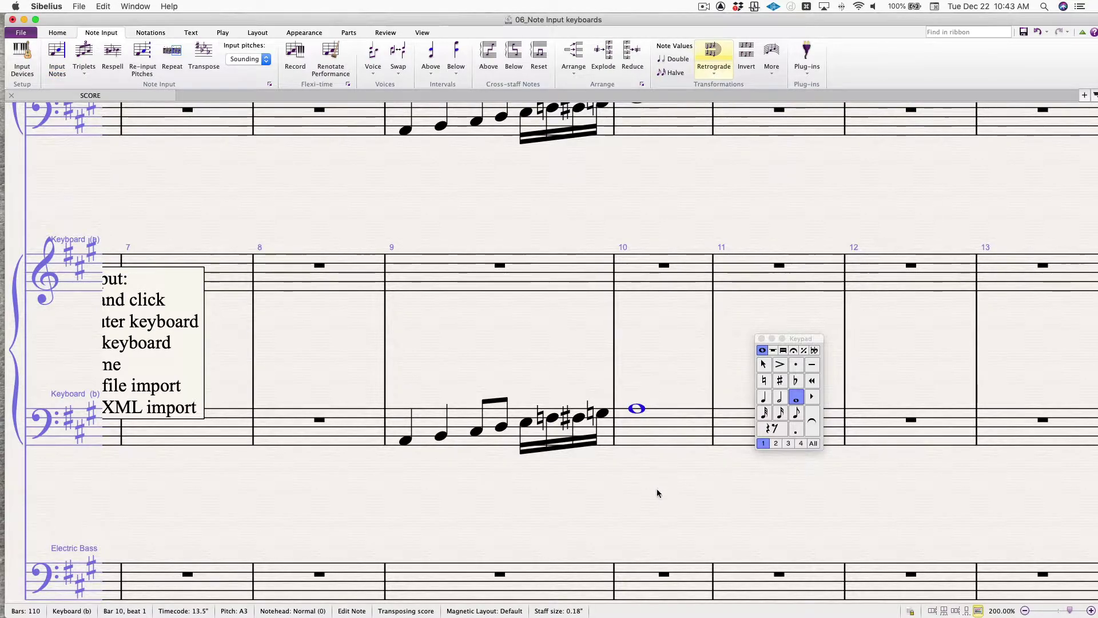
key(Escape)
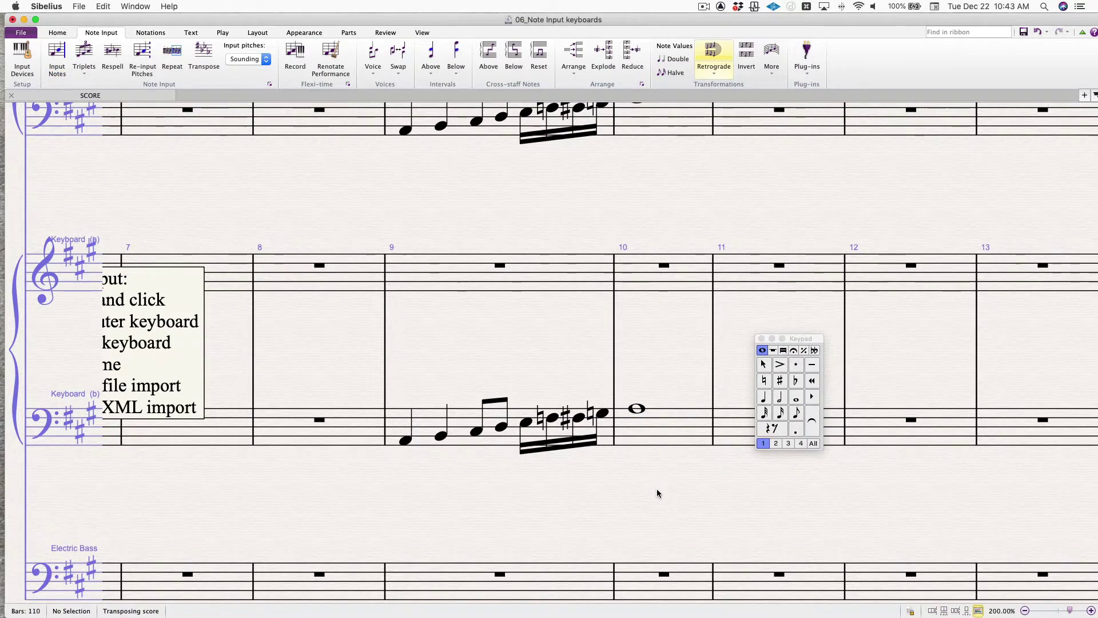
- Delete the notes in bars 9–10 of the lower keyboard staff, then reselect bar 9
click(461, 429)
shift+click(701, 433)
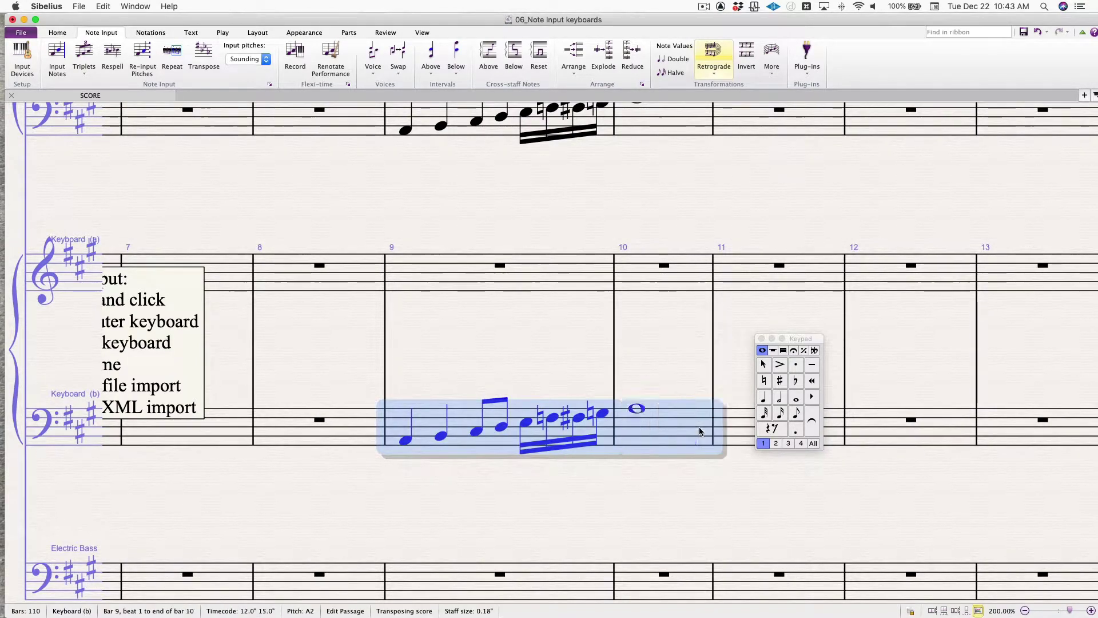
key(Delete)
key(Escape)
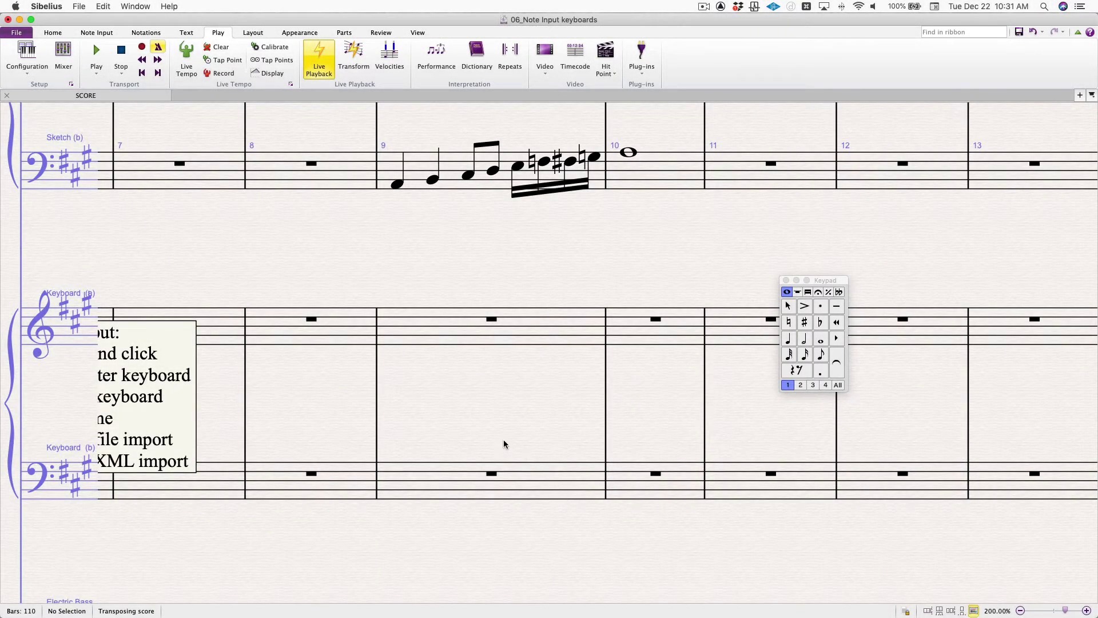
drag(503, 444, 463, 434)
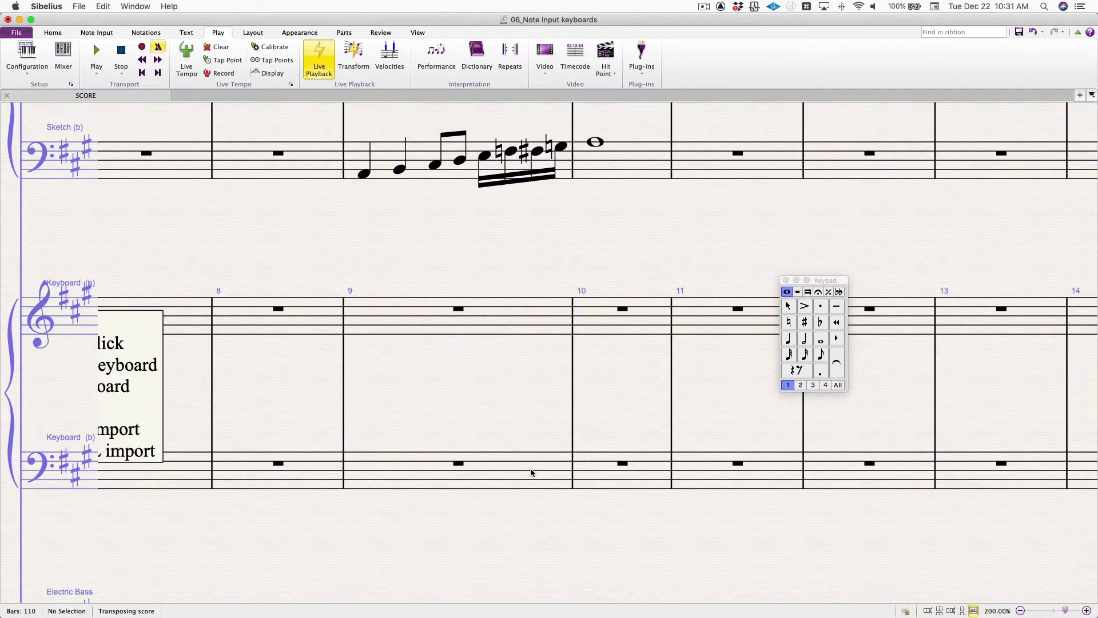
click(532, 472)
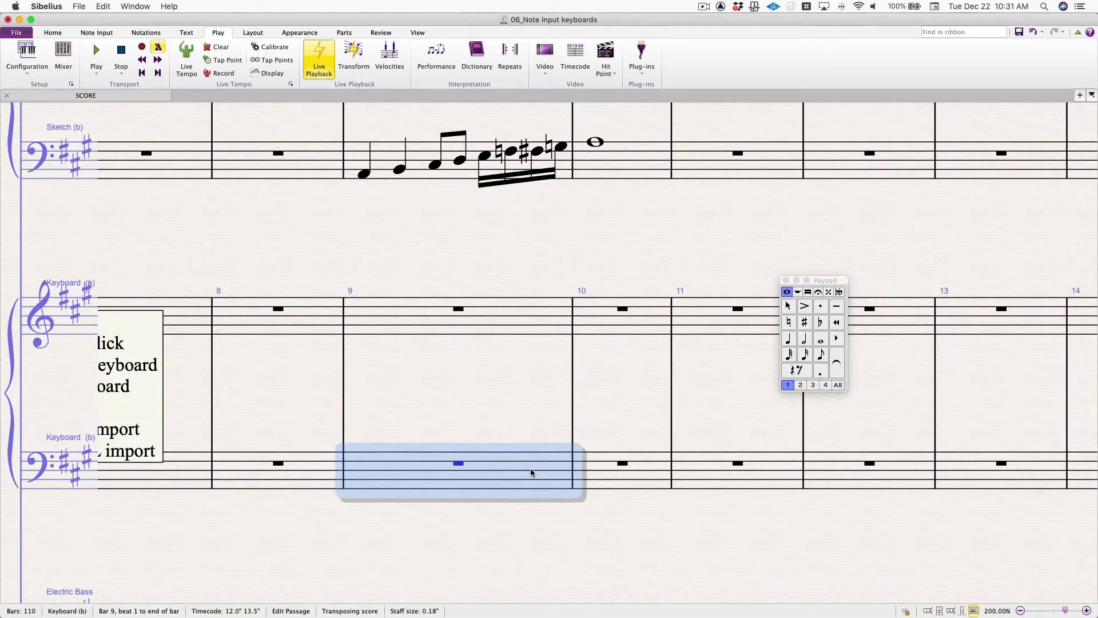
- Show the Note Input tools and begin quarter-note input at bar 9 of the lower keyboard staff
click(89, 33)
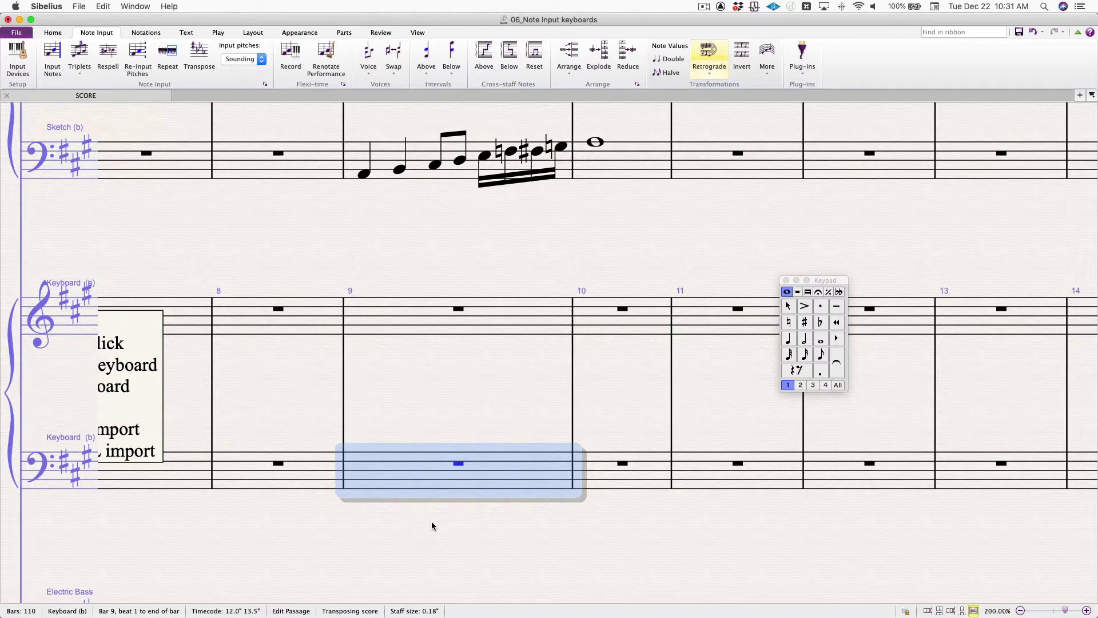
key(n)
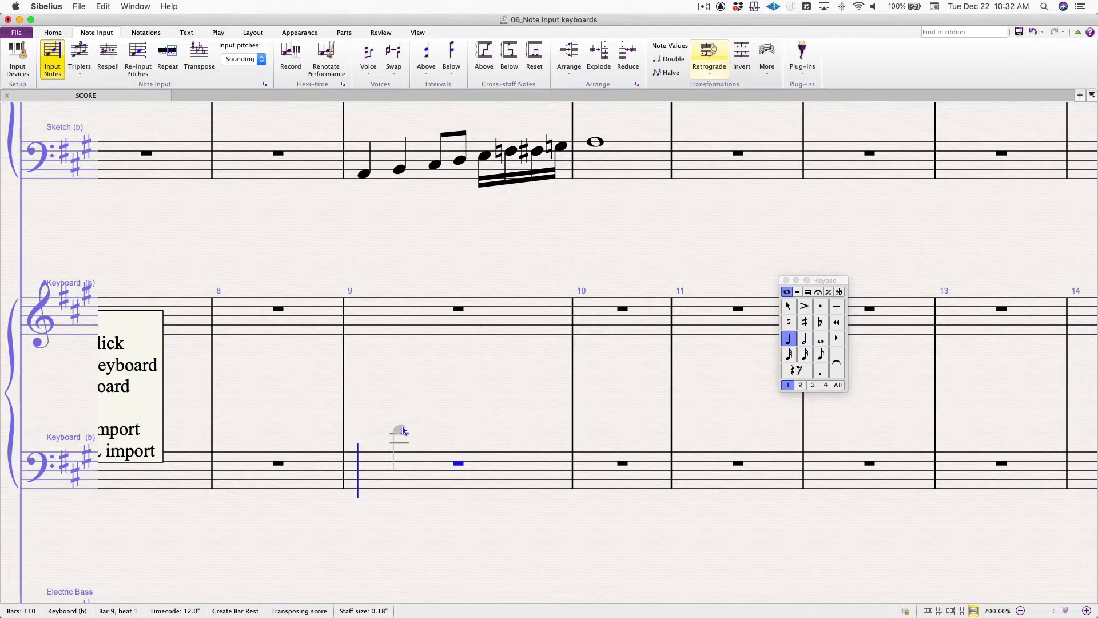
- Type quarter notes A2 and B2, then eighth notes C# and D in bar 9
key(a)
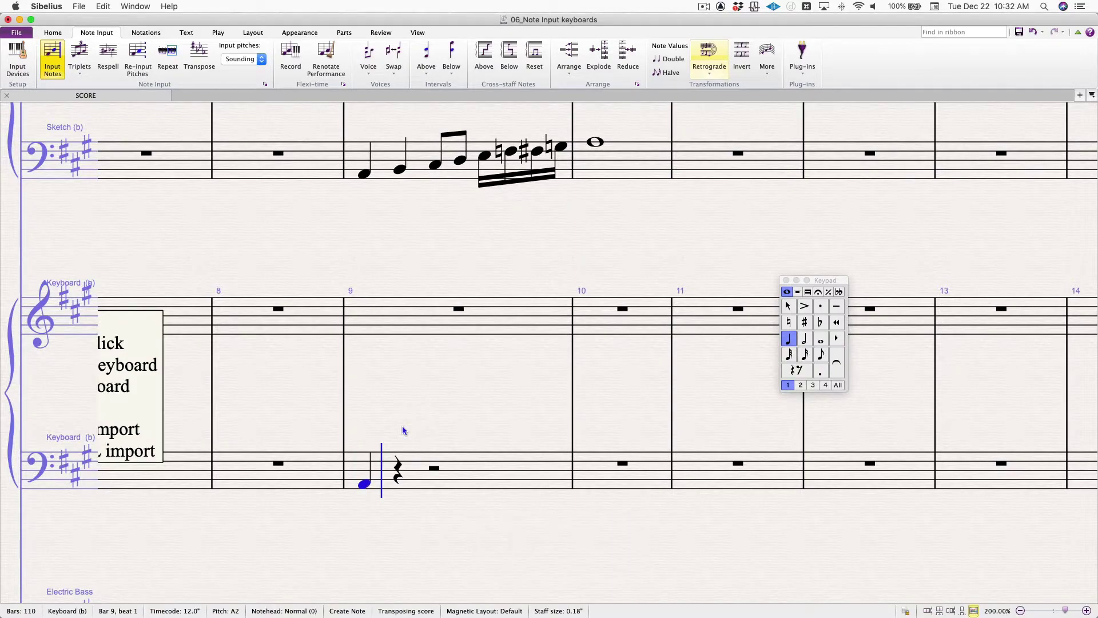
key(b)
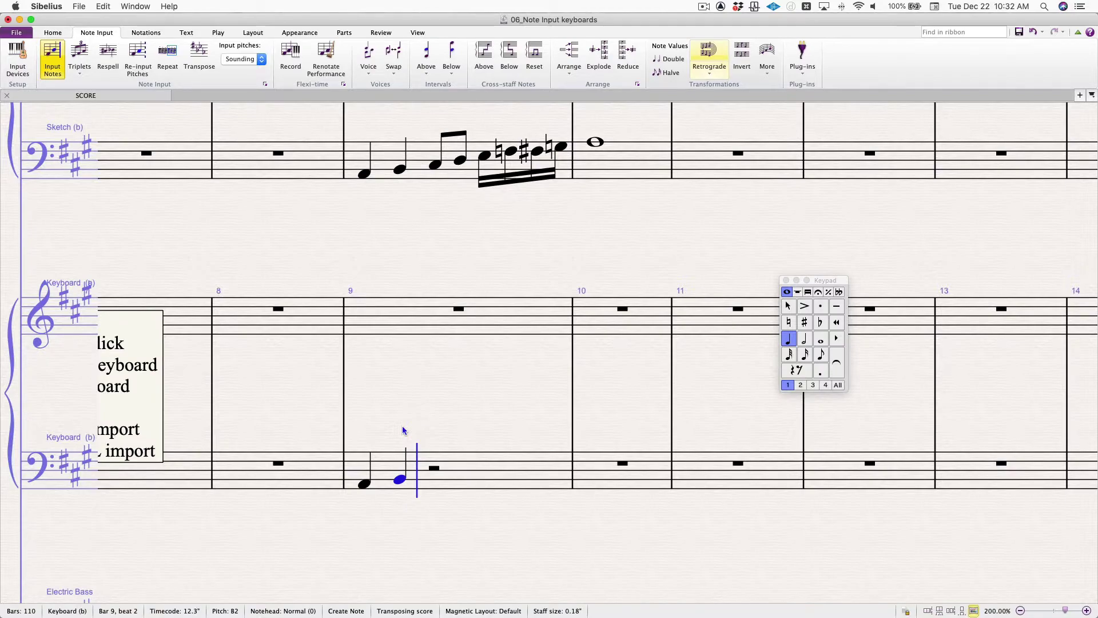
key(c)
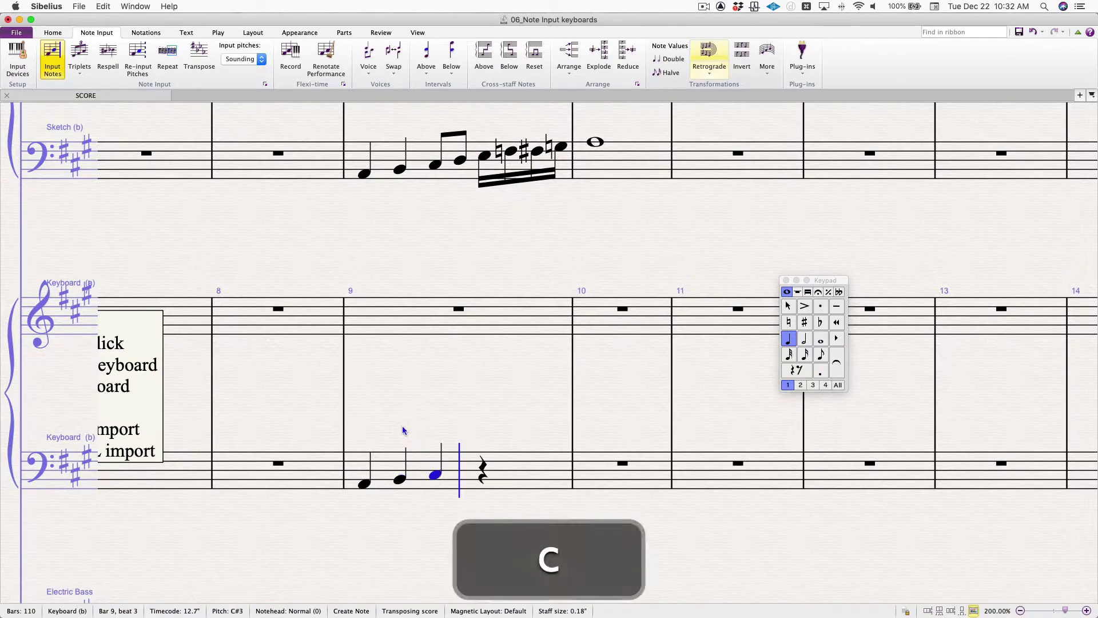
key(ctrl+z)
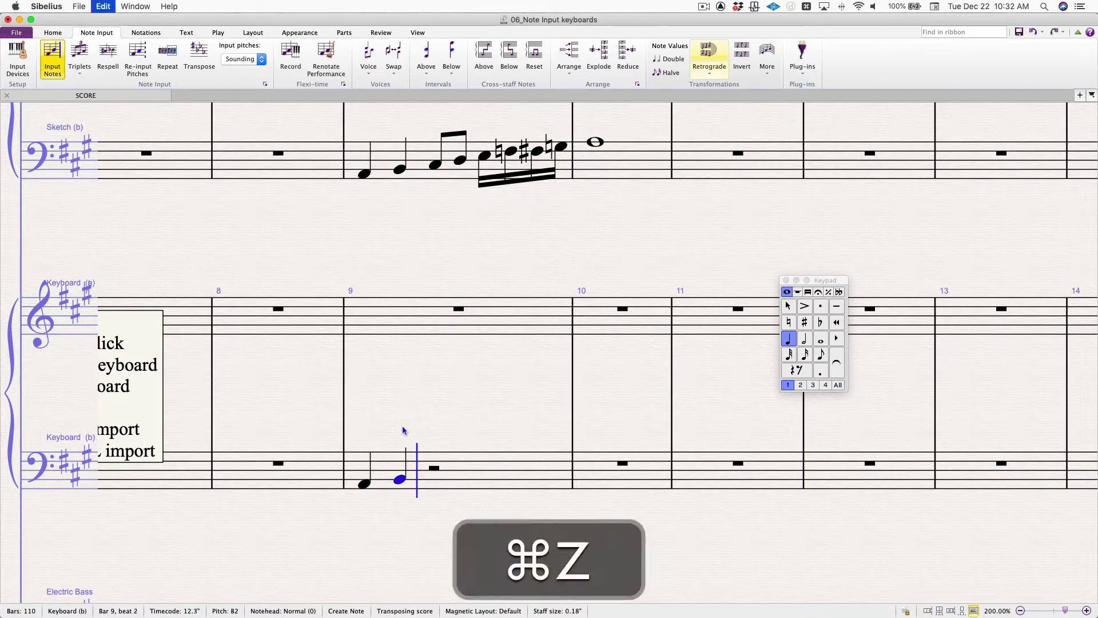
key(3)
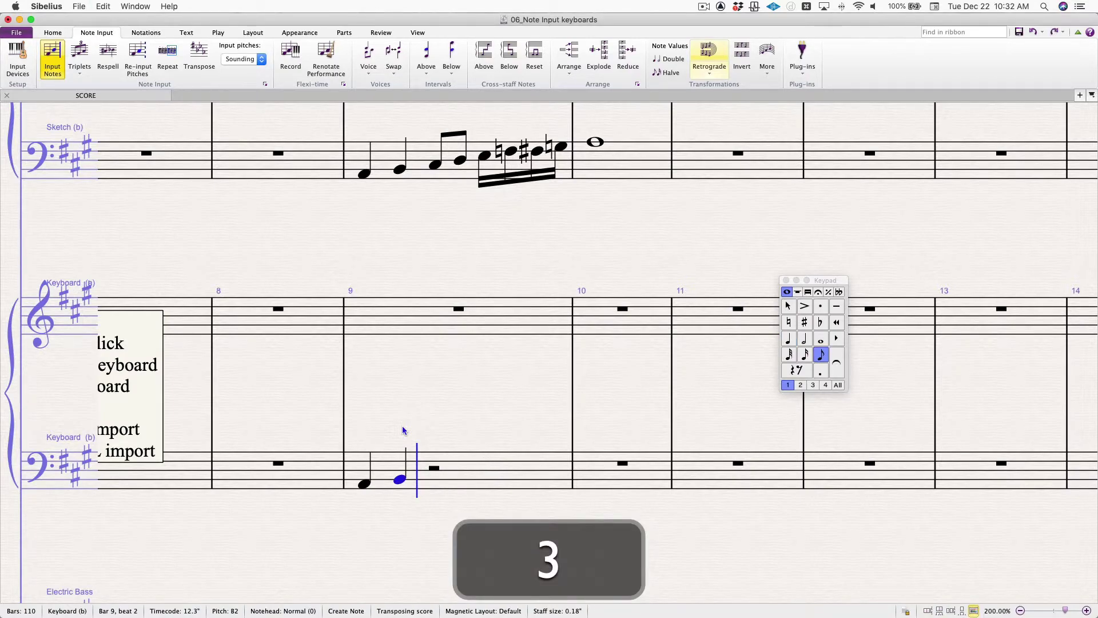
key(c)
key(d)
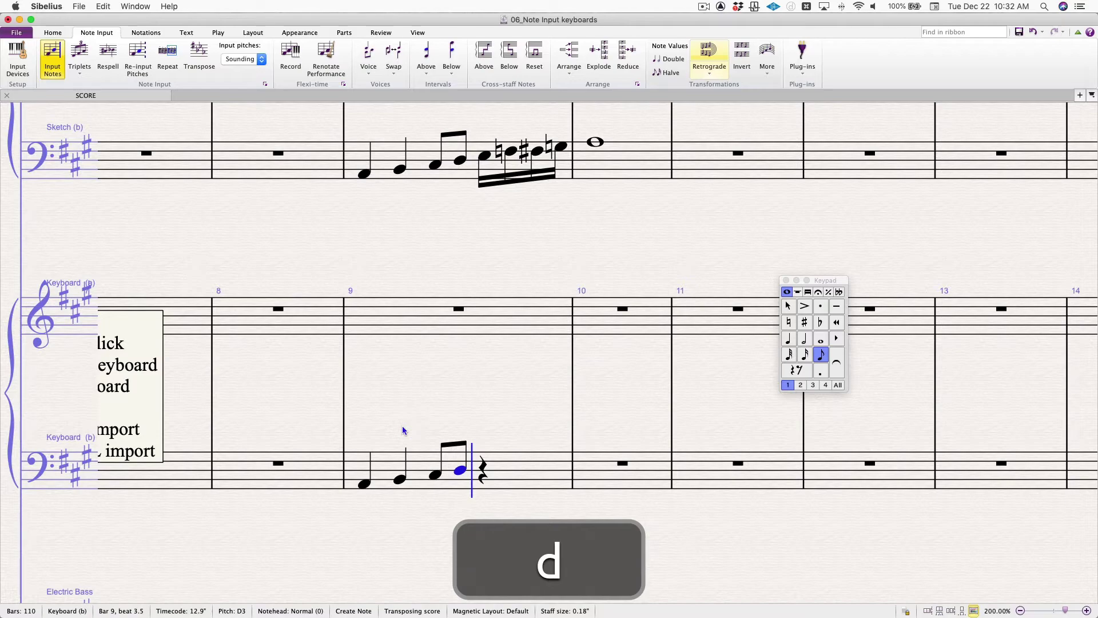
- Add sixteenths E, F natural, F# and G natural, then a whole note A in bar 10
key(2)
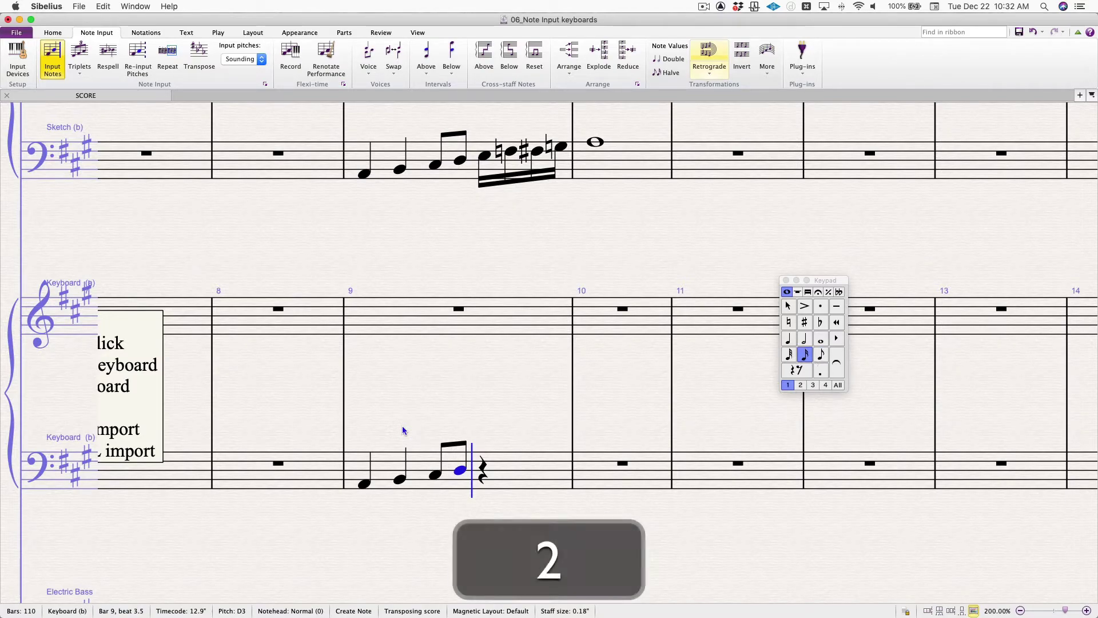
key(e)
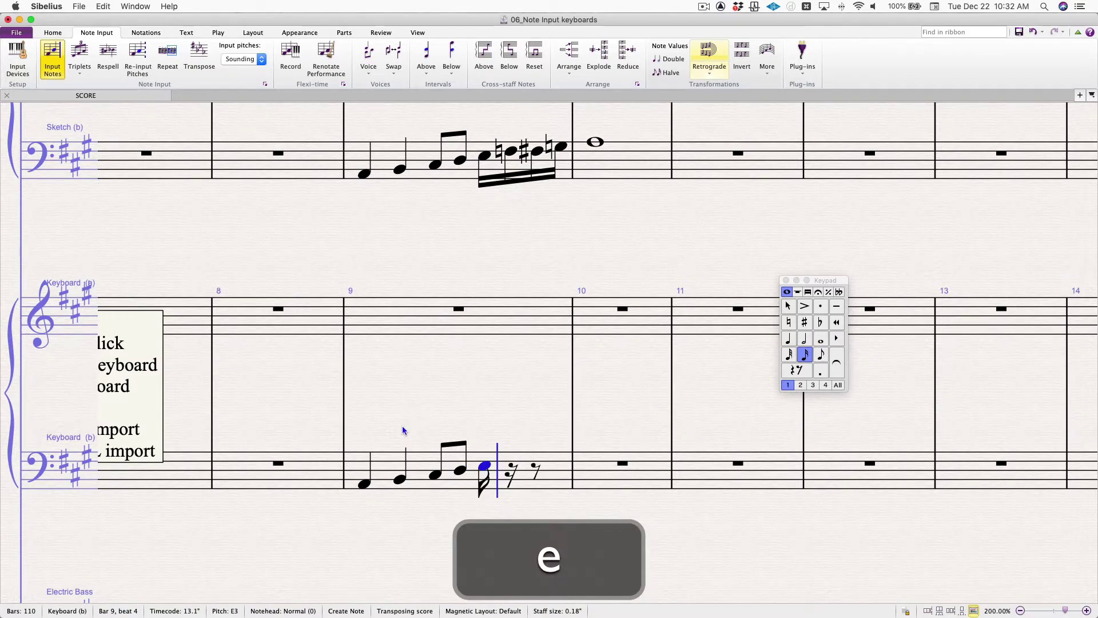
key(7)
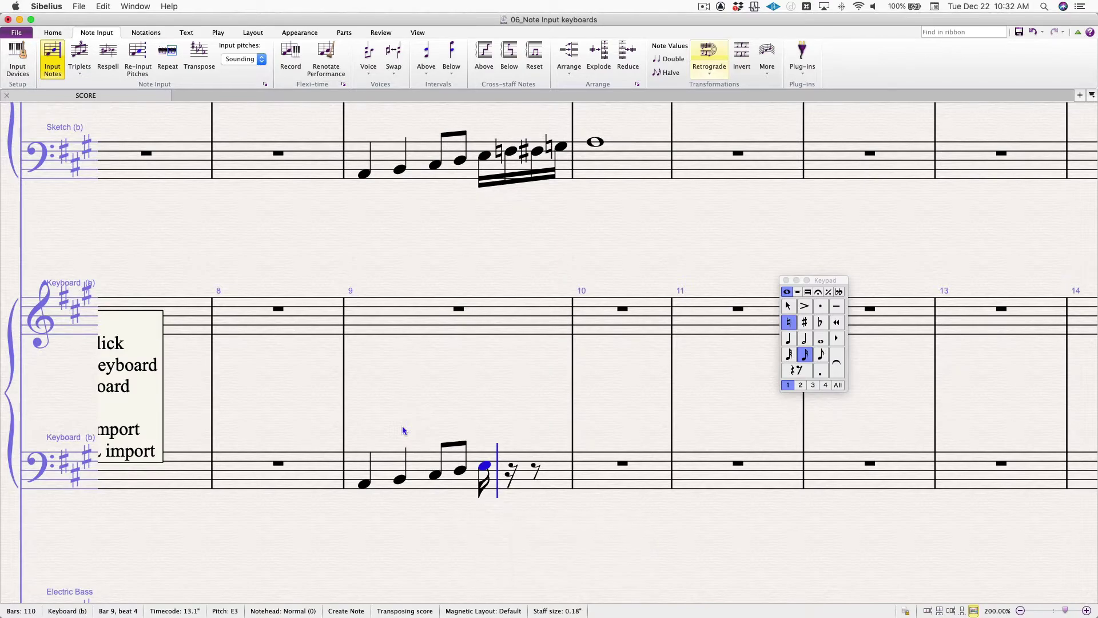
key(f)
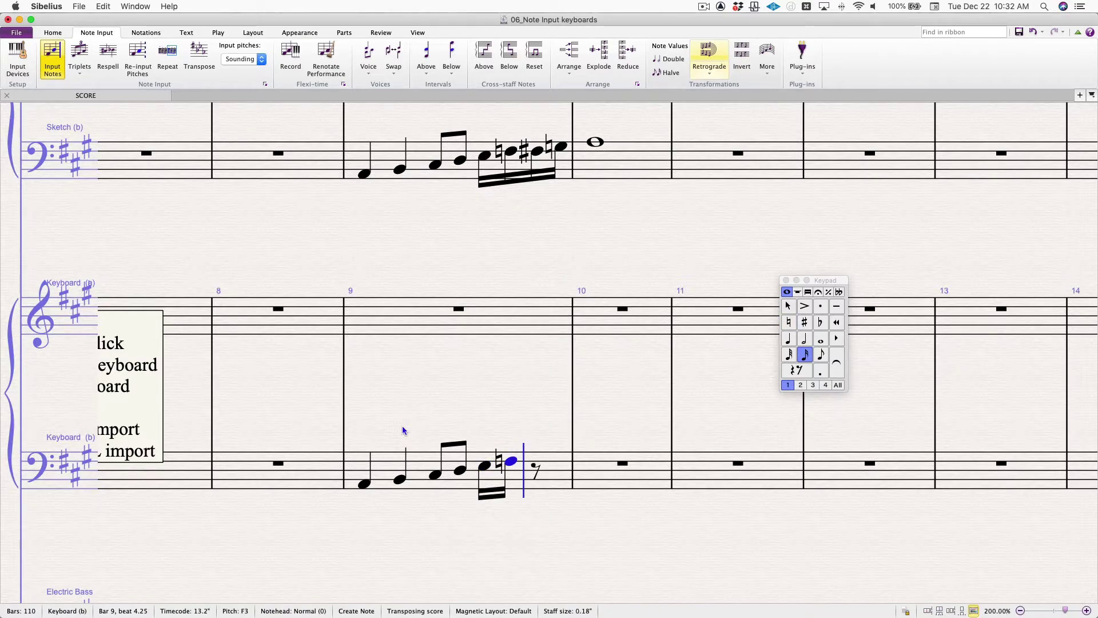
key(f)
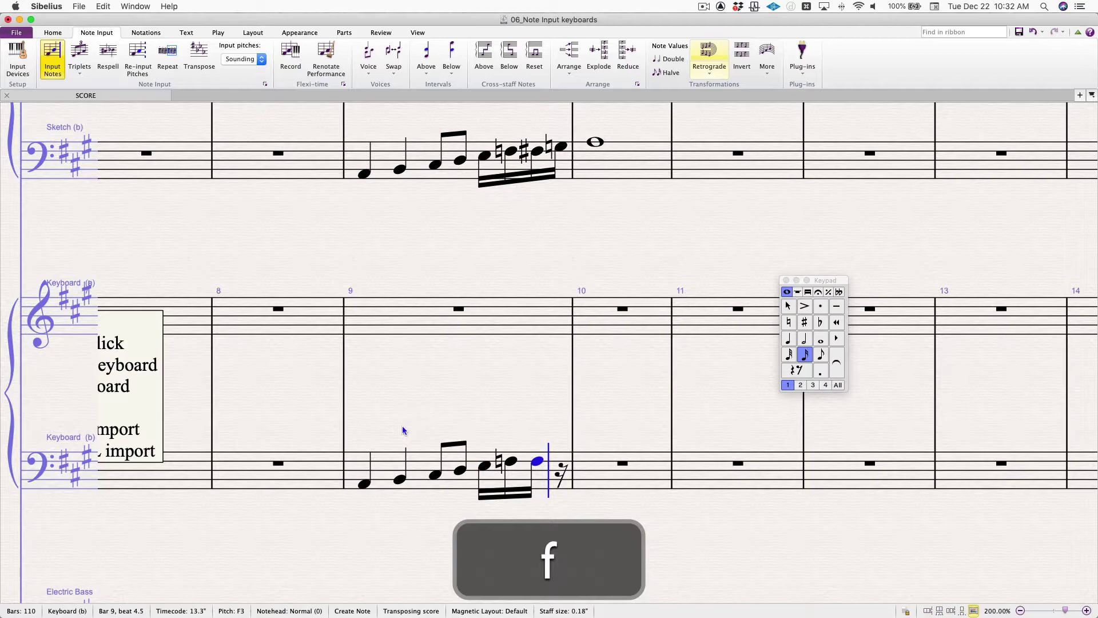
key(super+z)
key(8)
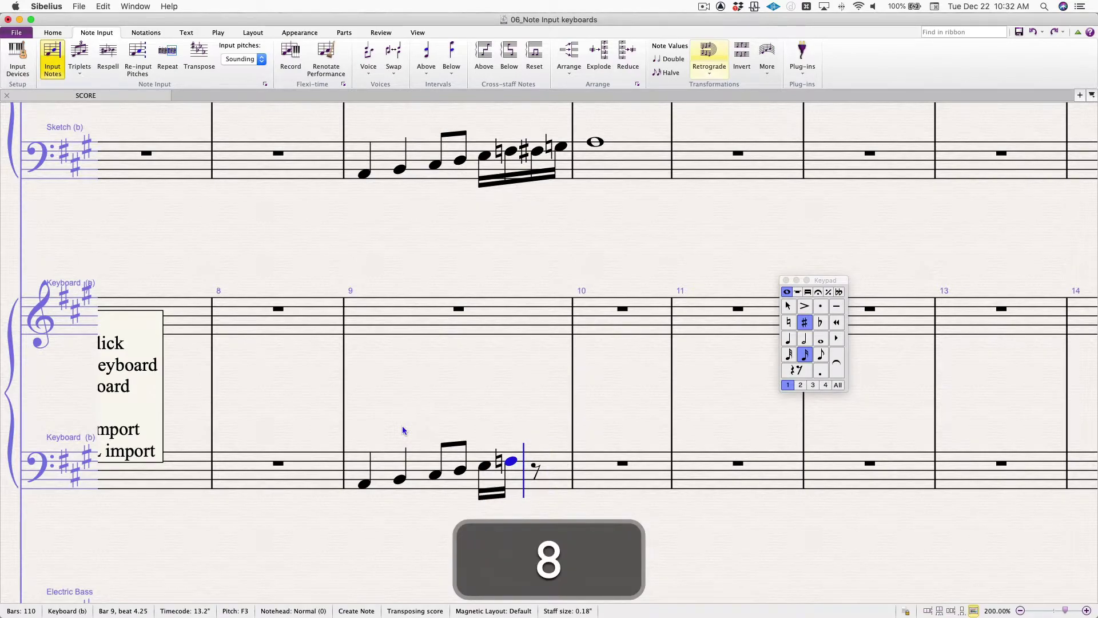
key(f)
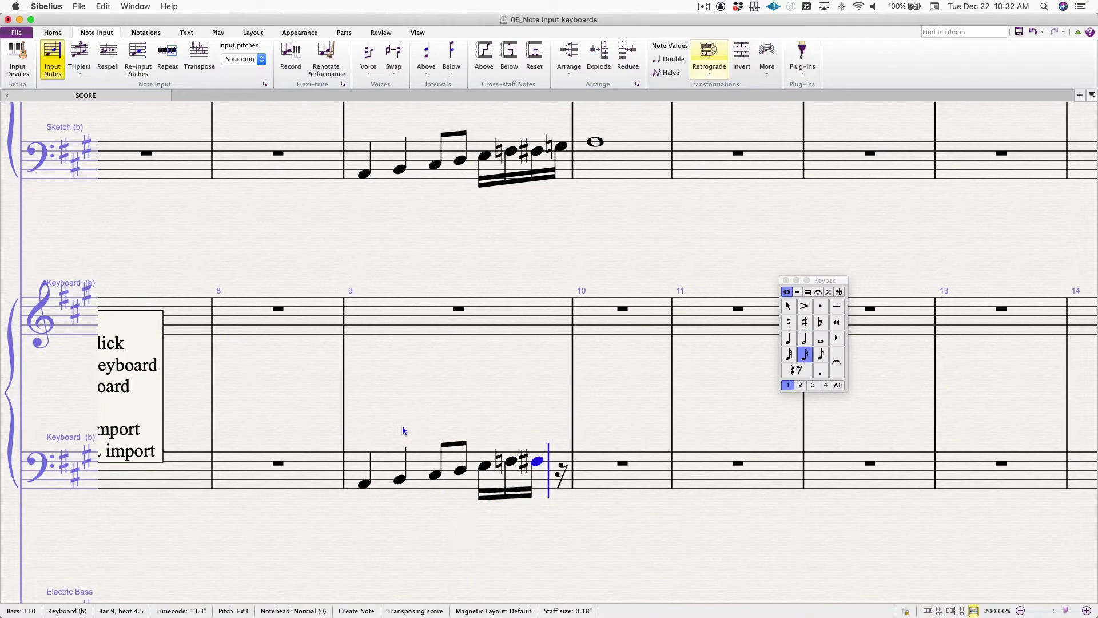
key(7)
key(g)
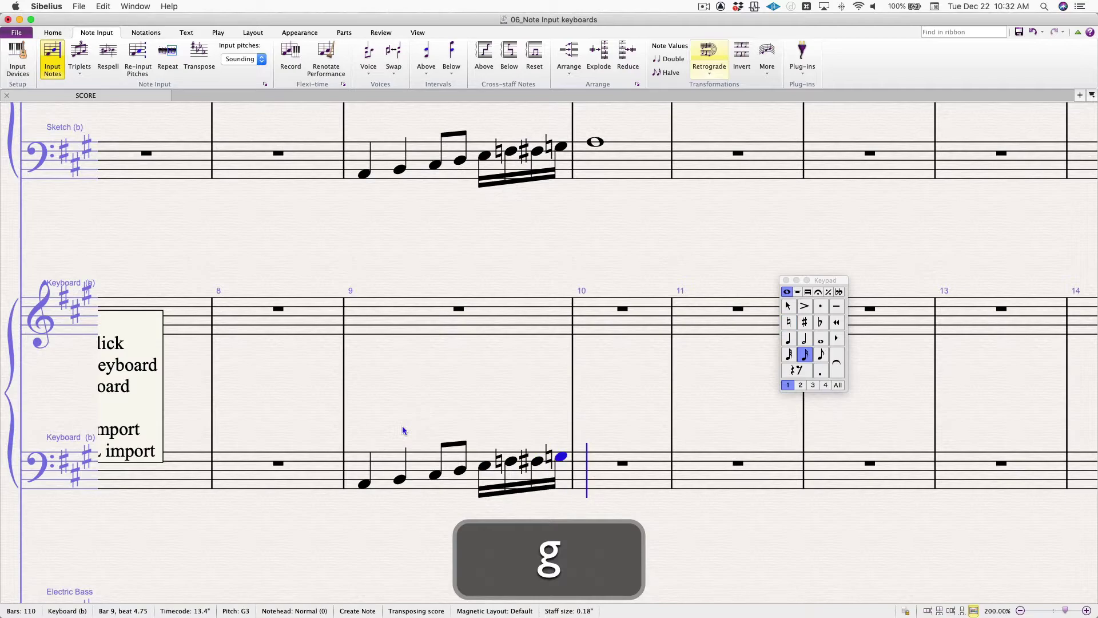
key(6)
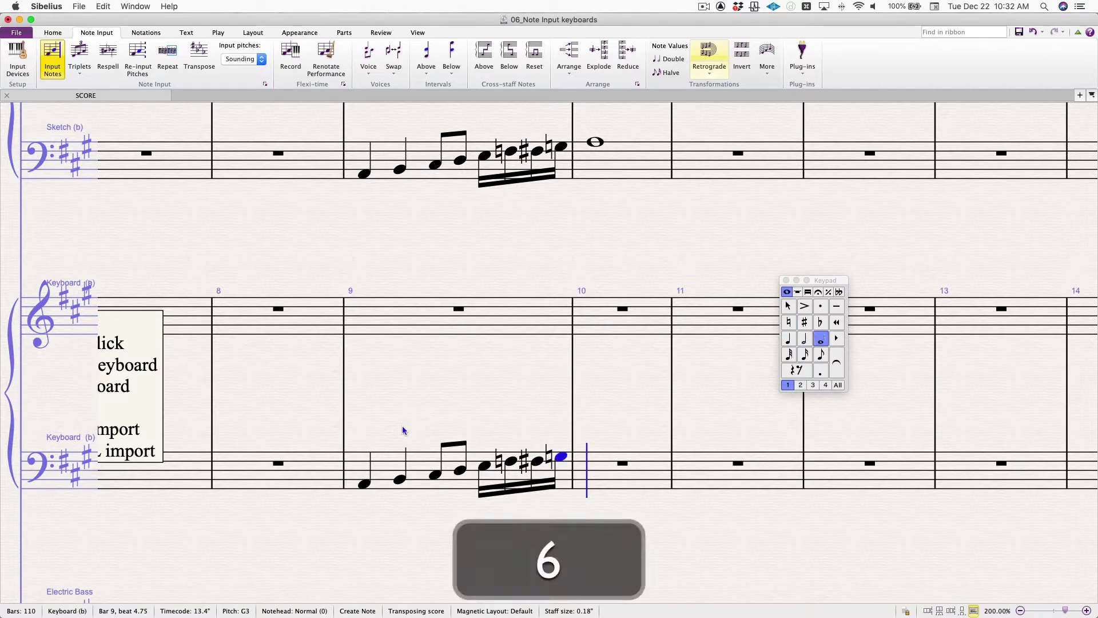
key(a)
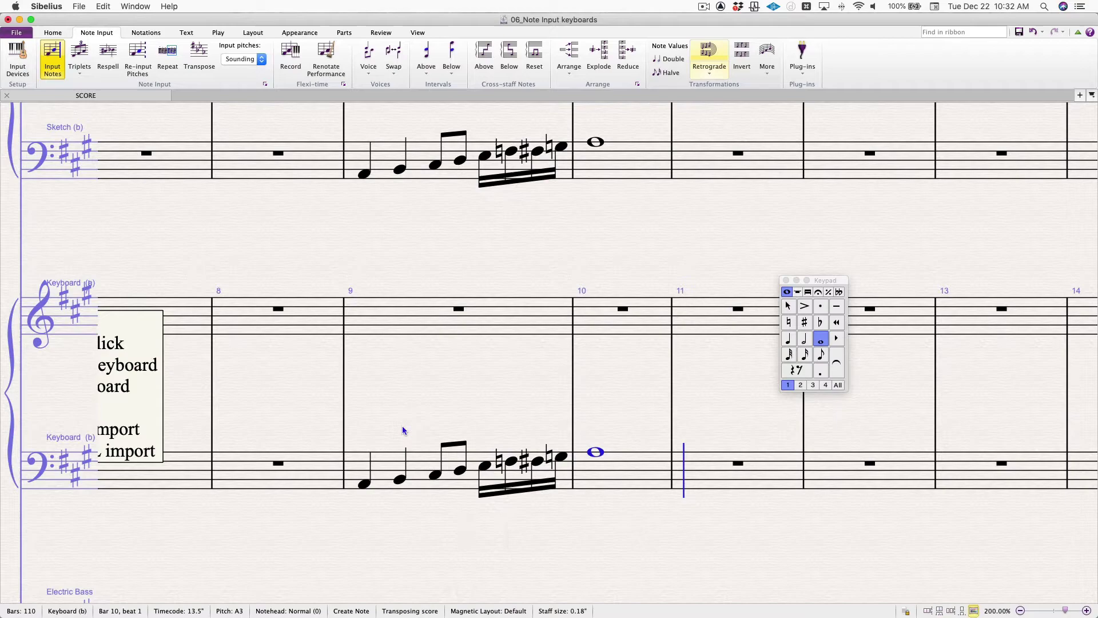
key(Escape)
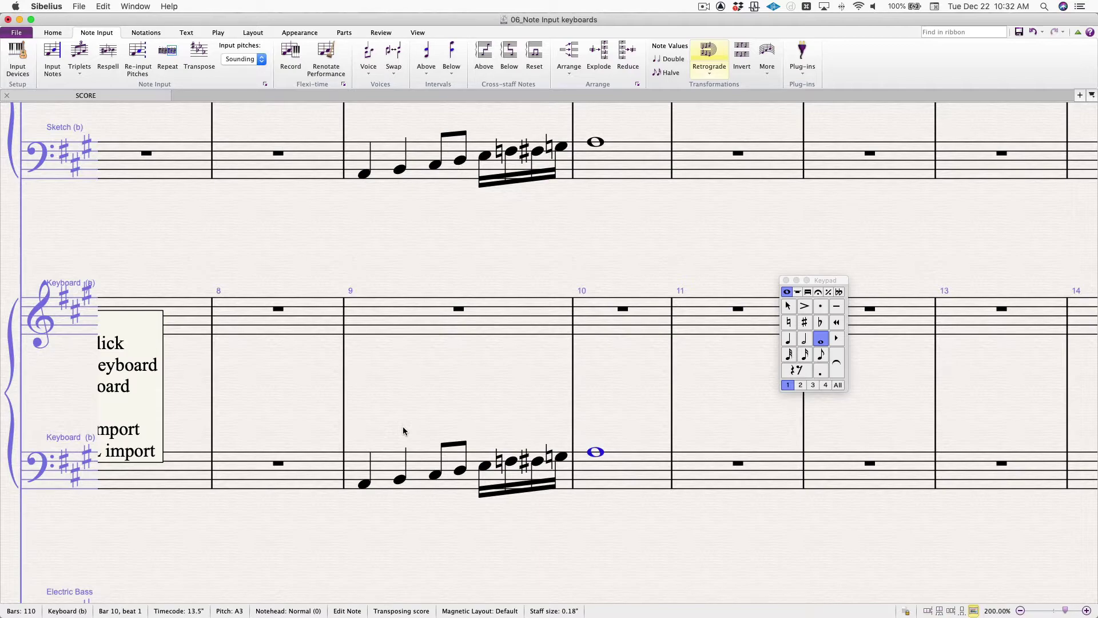
- Select bars 9–10 of the bass staff and delete their notes back to rests
key(Escape)
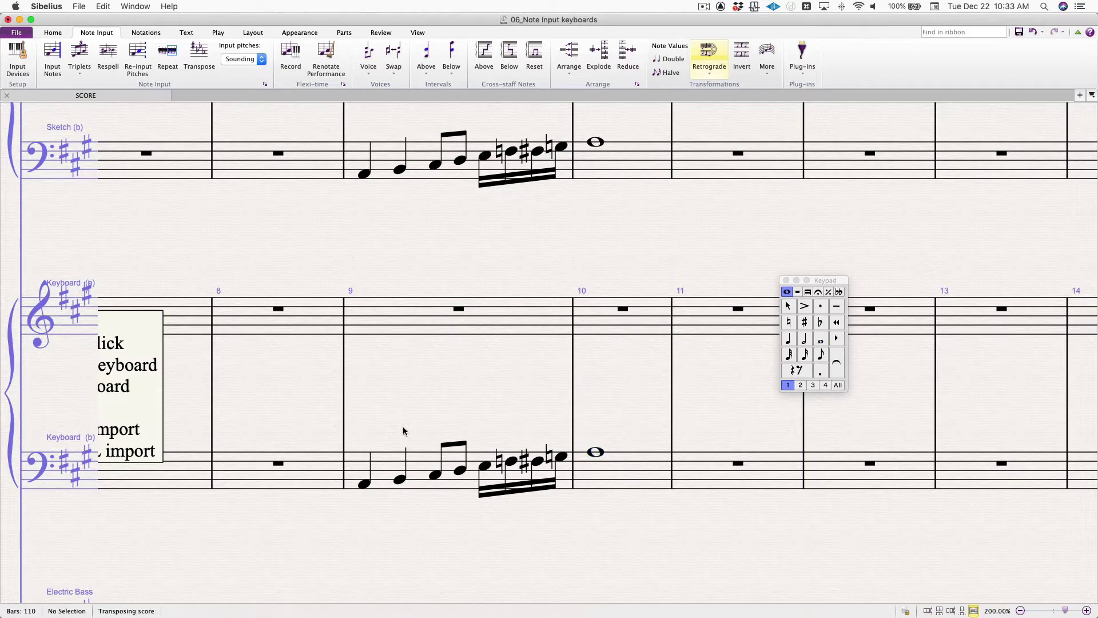
click(417, 473)
shift+click(628, 474)
key(Delete)
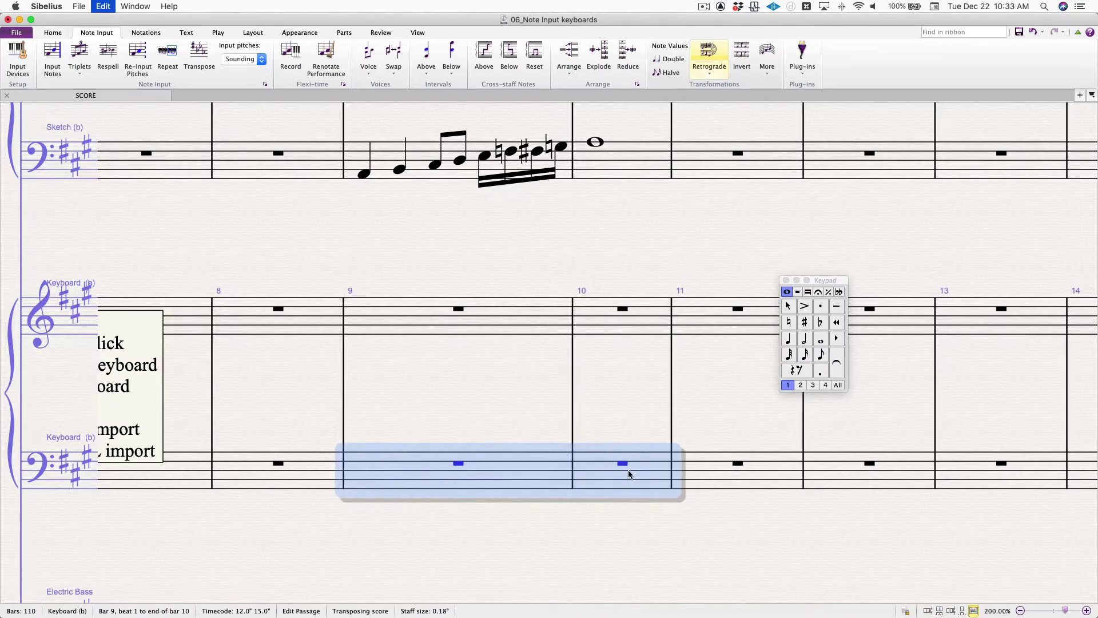
key(Escape)
scroll(587, 509, left, 1)
scroll(588, 513, left, 3)
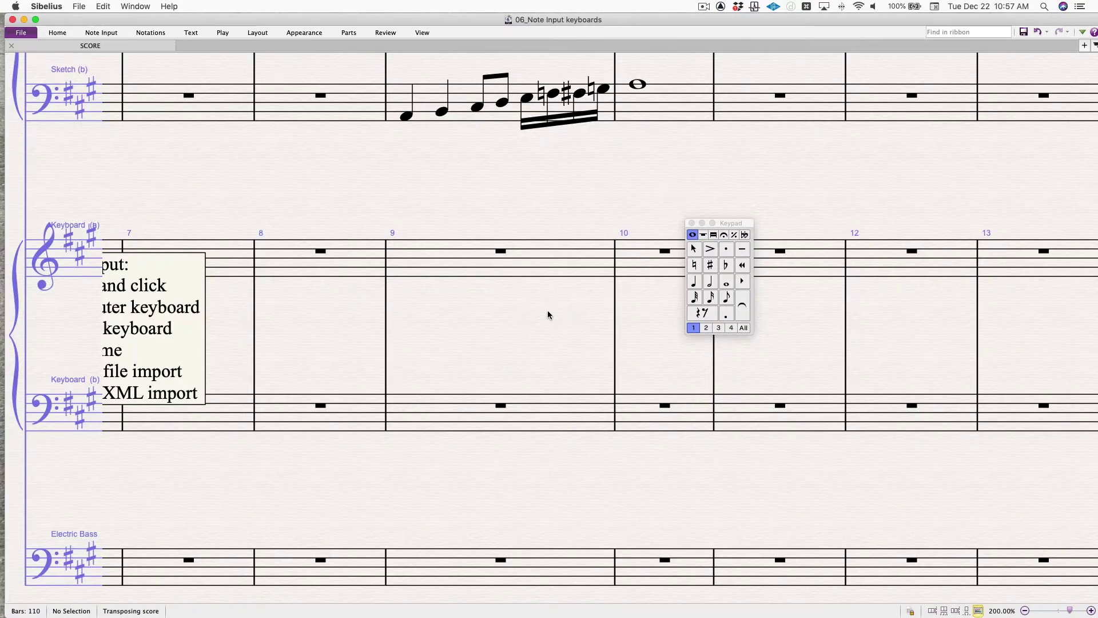
- Expand the collapsed ribbon using the Note Input tab
click(101, 33)
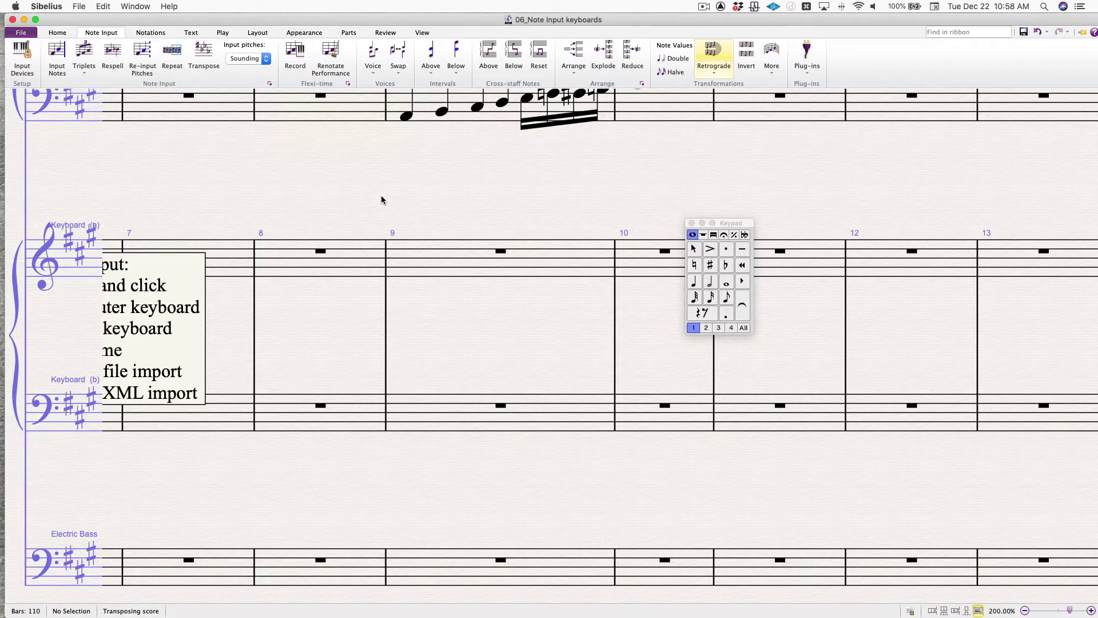
click(24, 71)
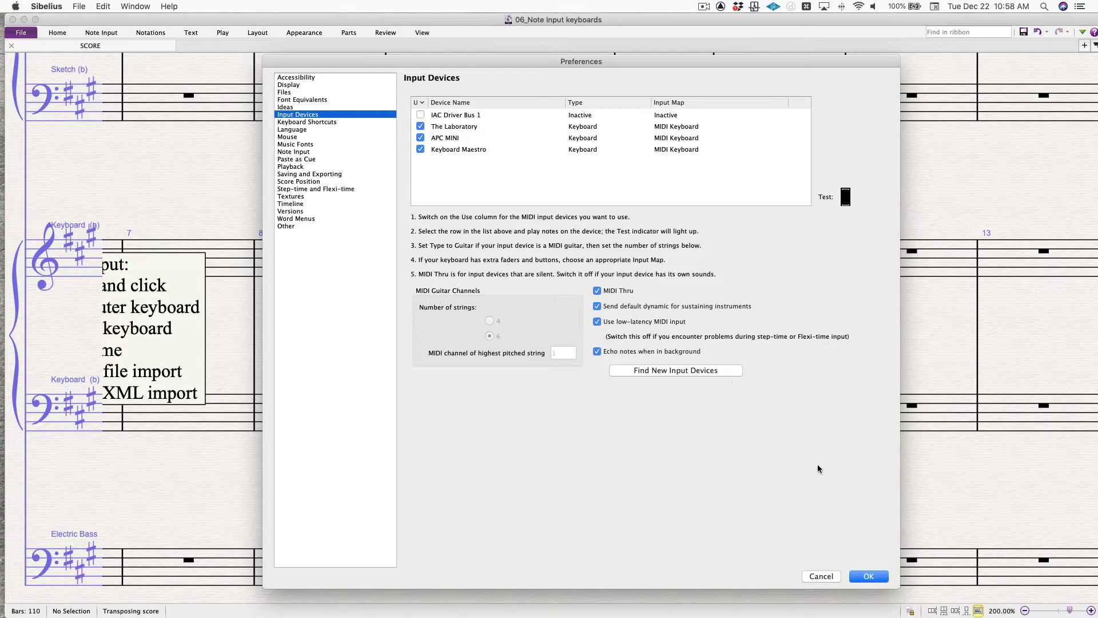
- Close Preferences, select then deselect bar 9, and switch the ribbon to the View tab
click(875, 575)
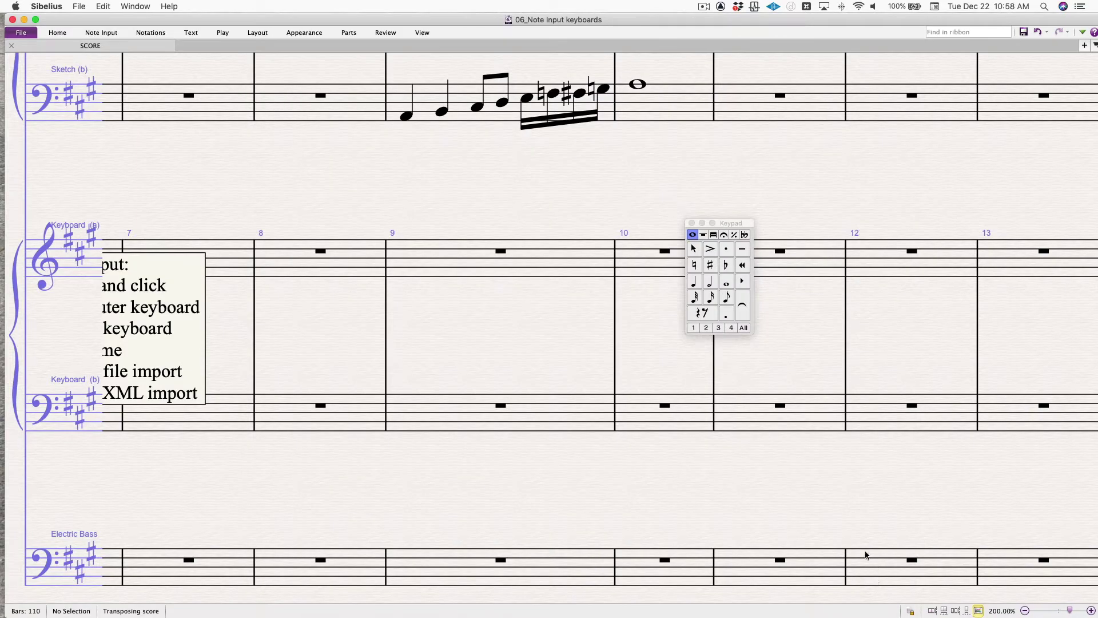
click(553, 426)
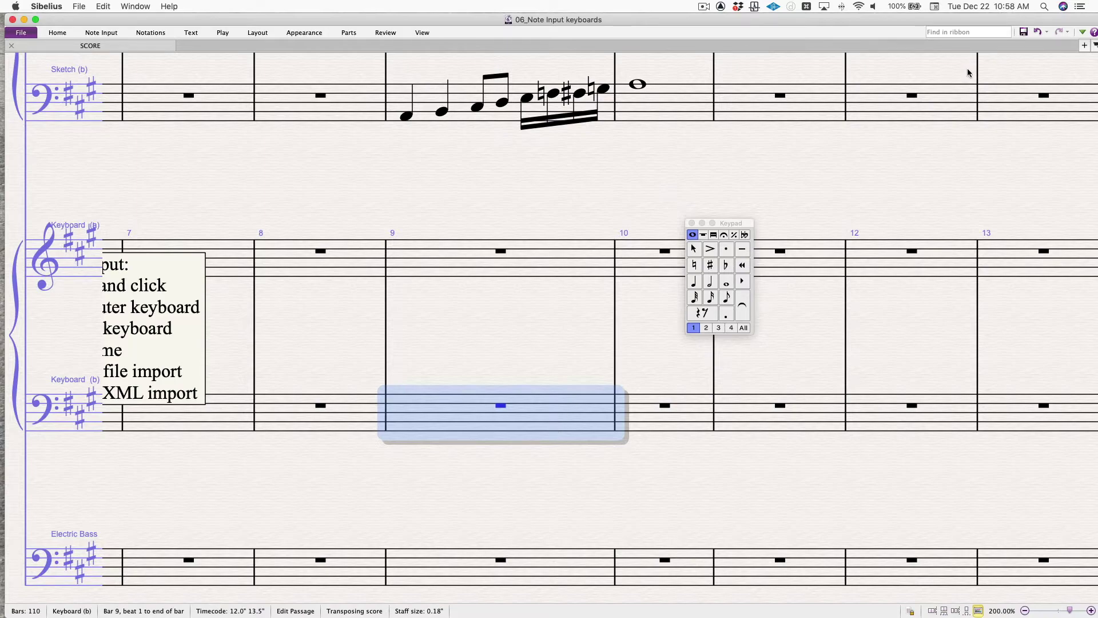
click(1084, 33)
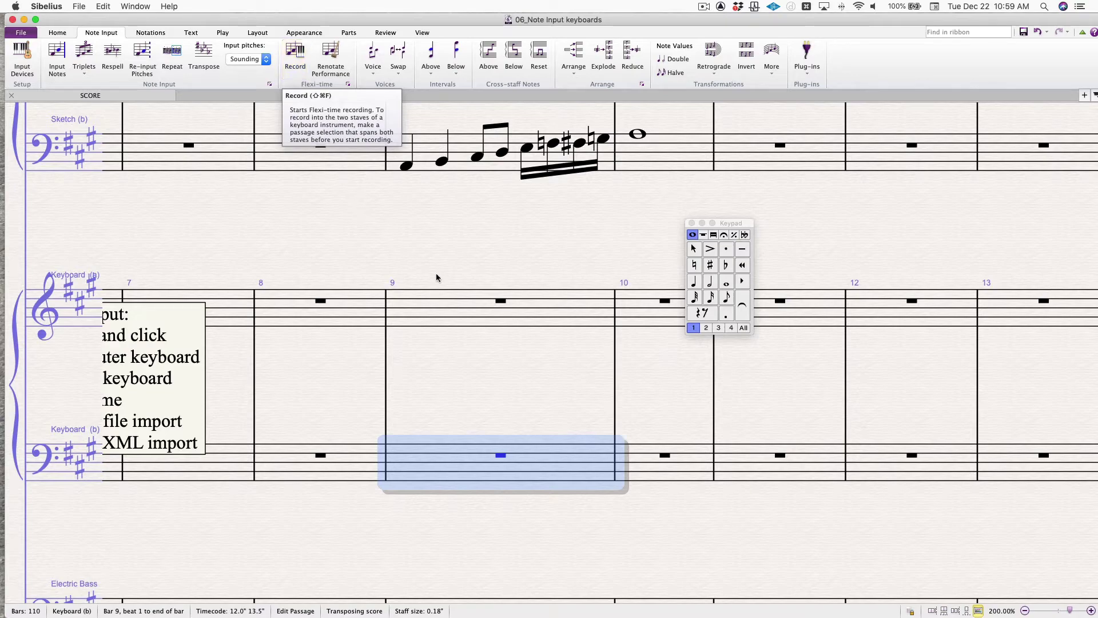
click(544, 387)
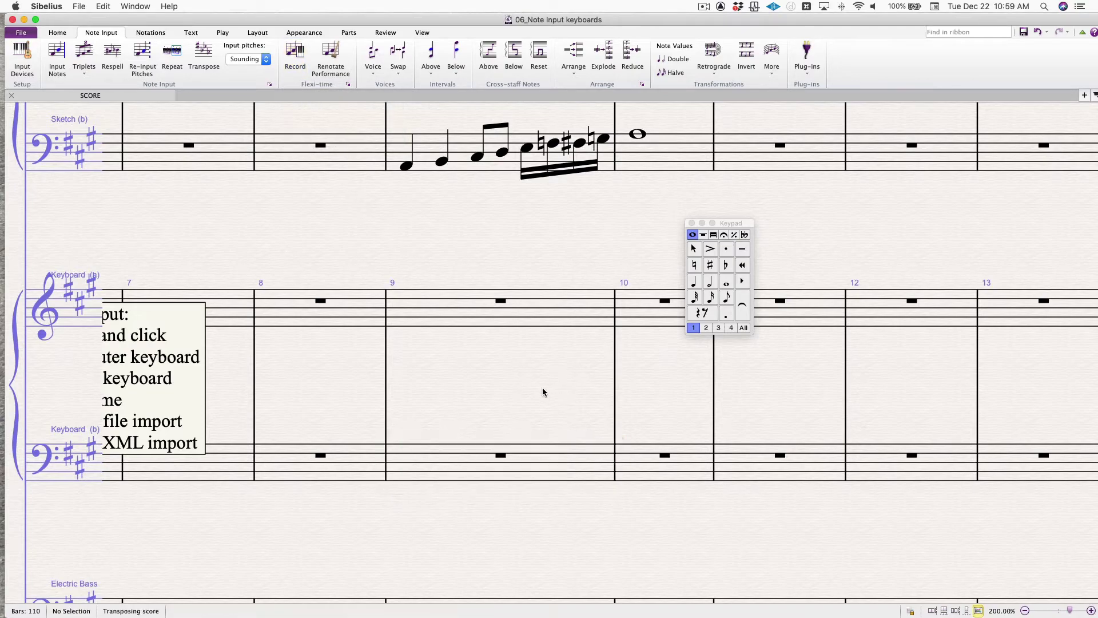
click(422, 33)
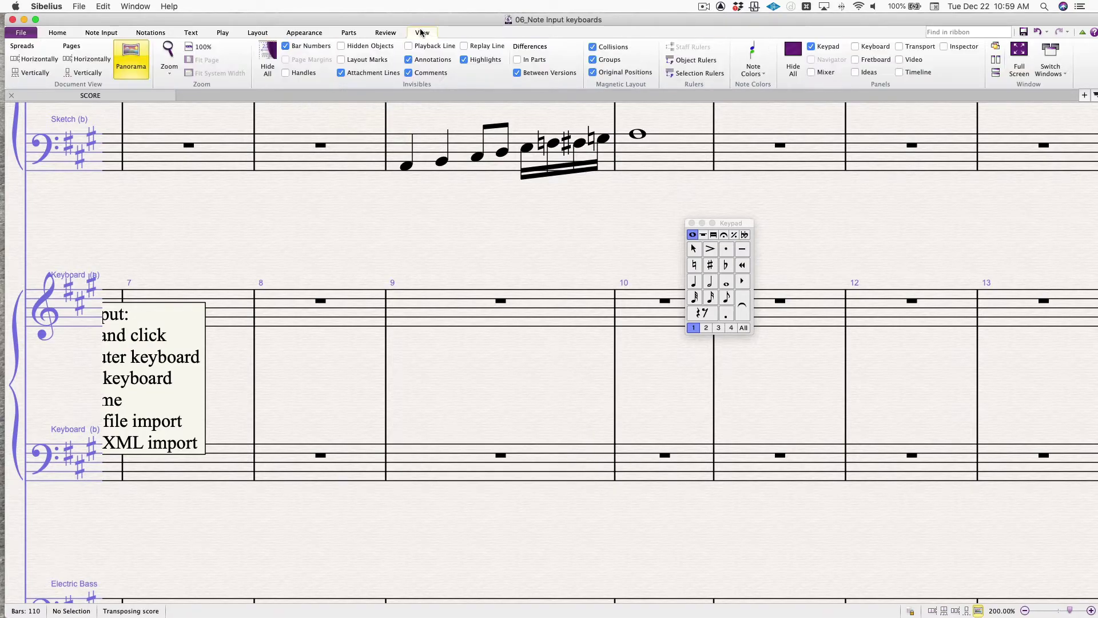
- Show the Transport panel, lower its tempo to ♩=80, and select bar 9 of the bass staff
click(919, 46)
click(809, 160)
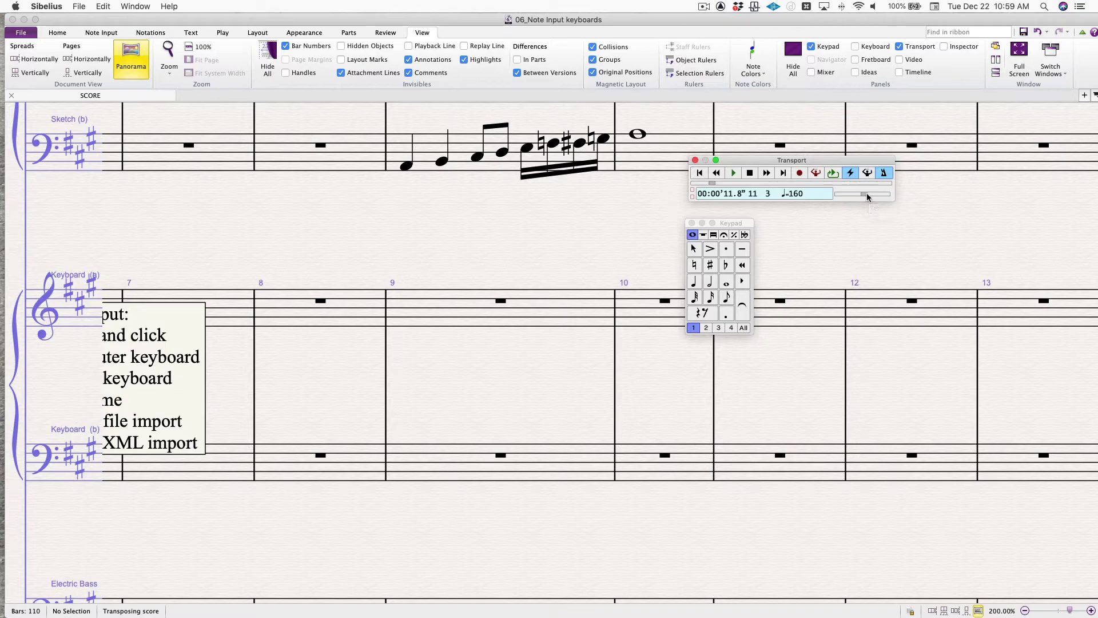
drag(867, 197, 850, 197)
click(859, 230)
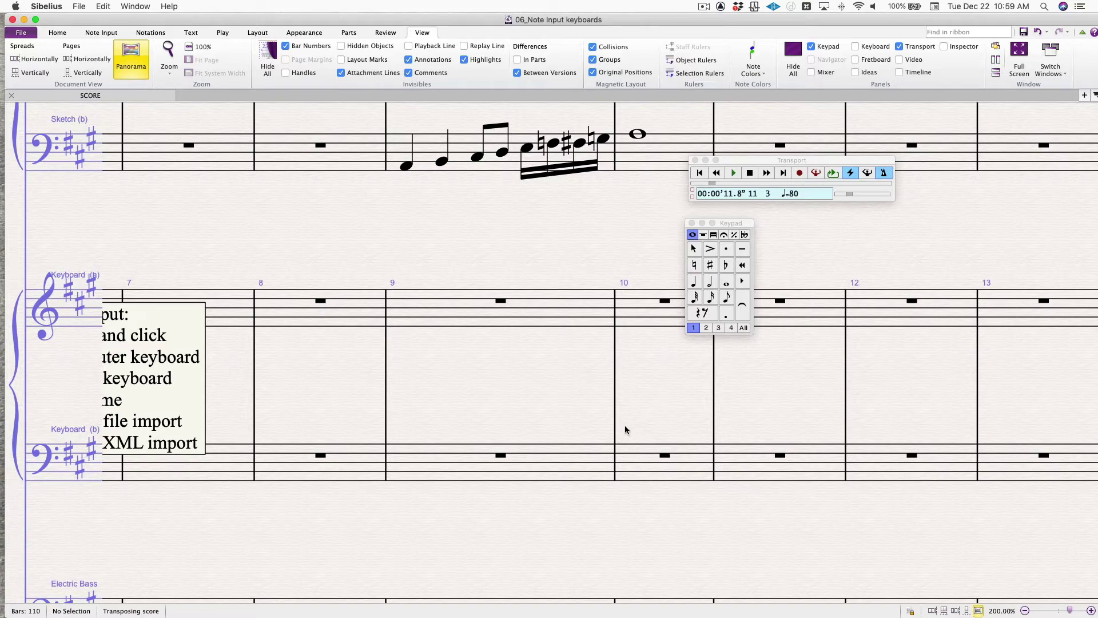
click(579, 461)
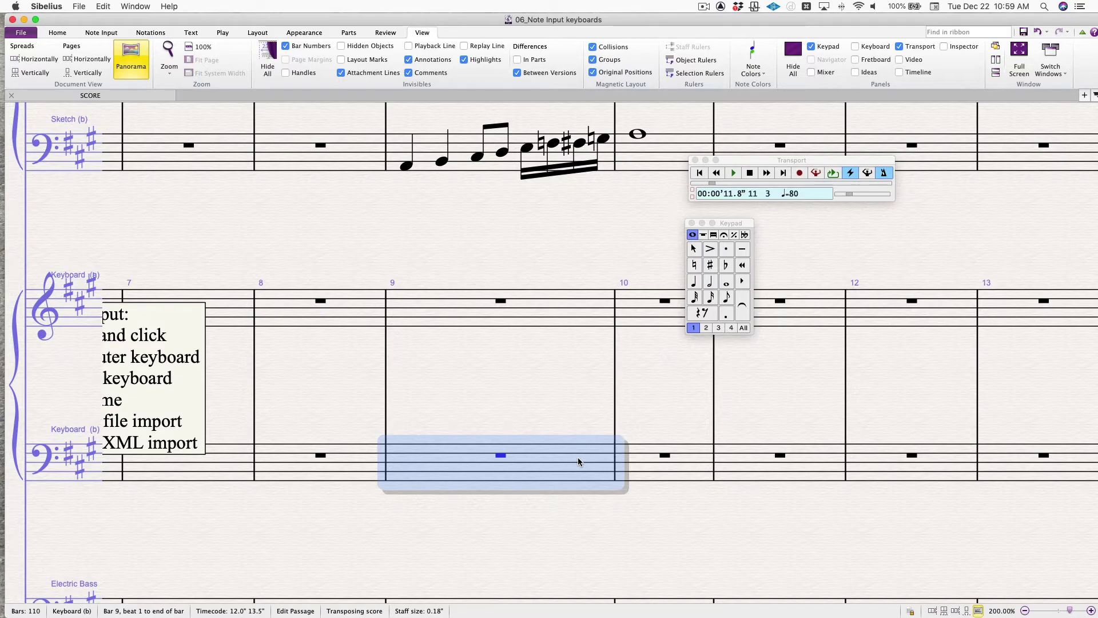
- Flexi-time record the bass part from bar 9 of the Keyboard bass staff, then stop and deselect
key(super+shift+f)
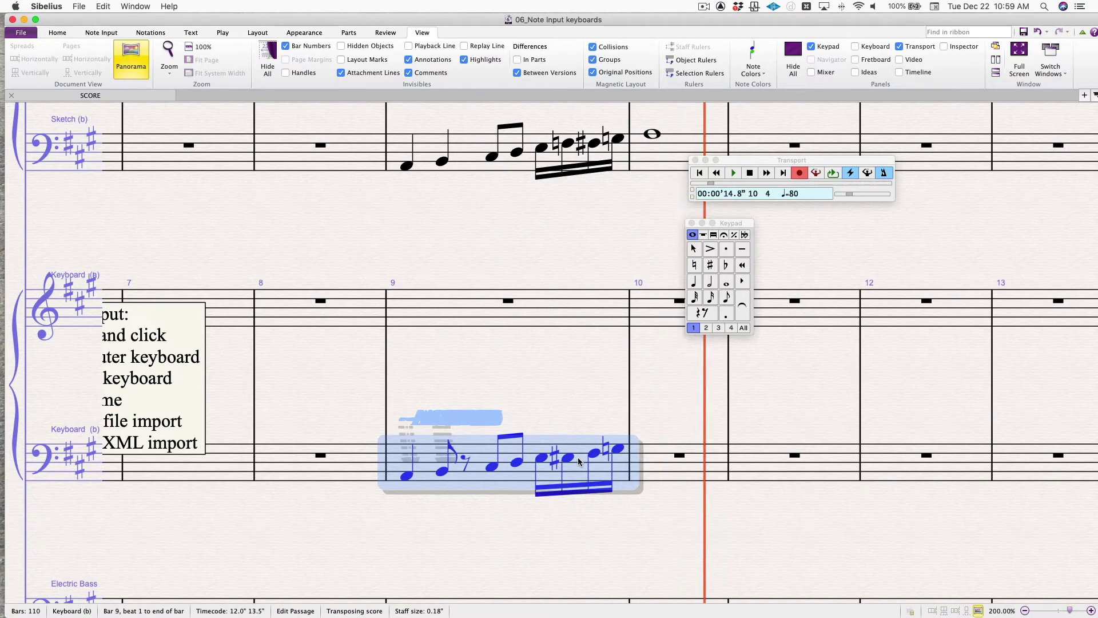
key(Escape)
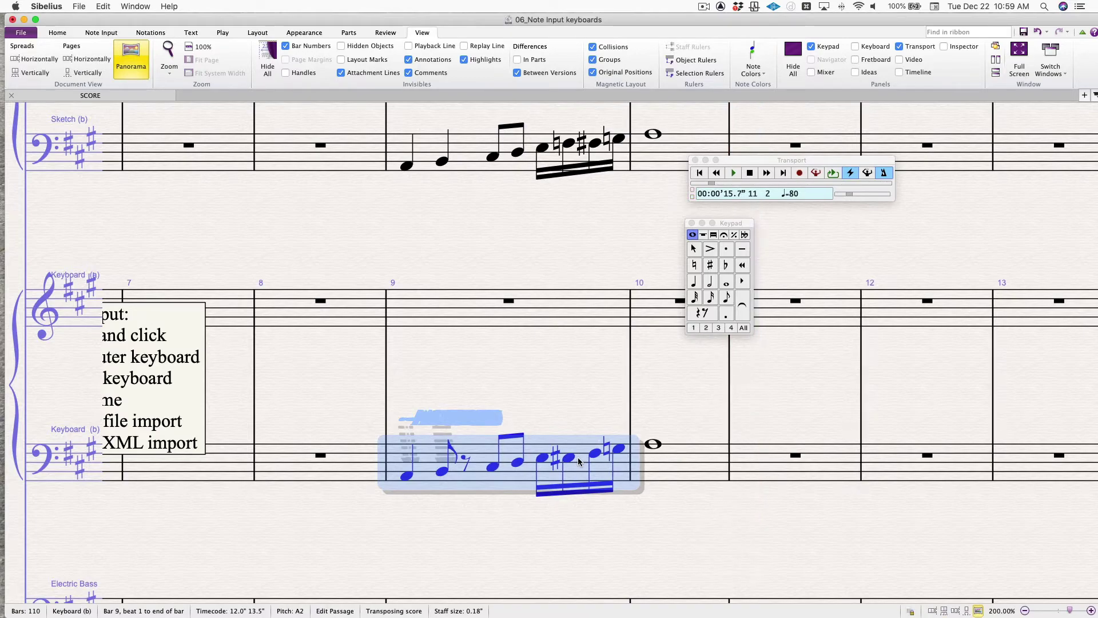
click(465, 547)
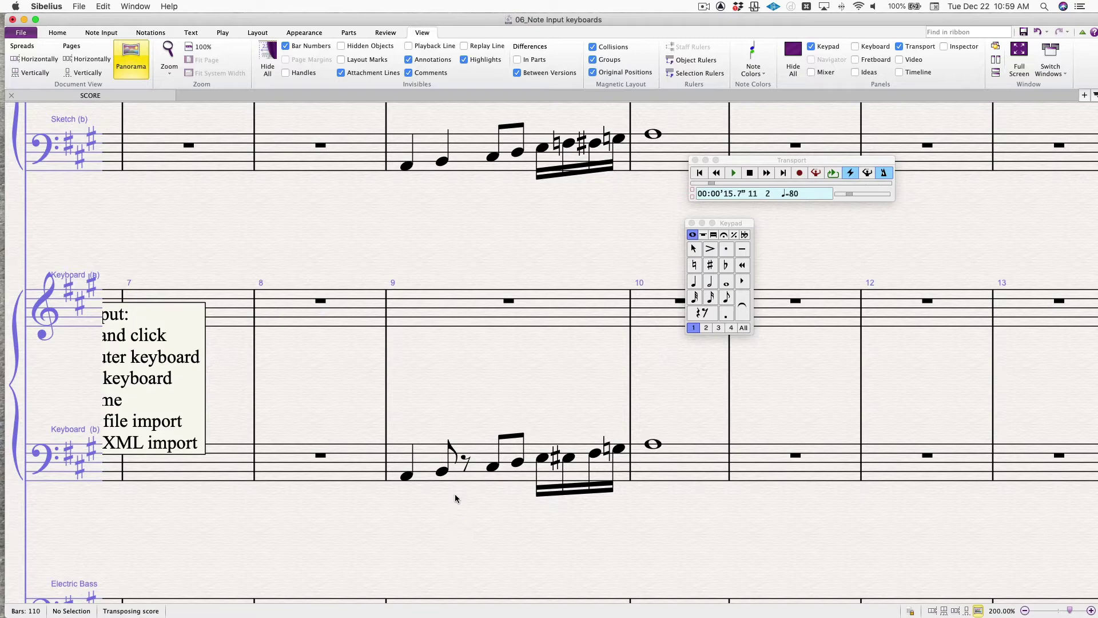
- Change the second note of bar 9 to a quarter note via the Keypad
click(443, 472)
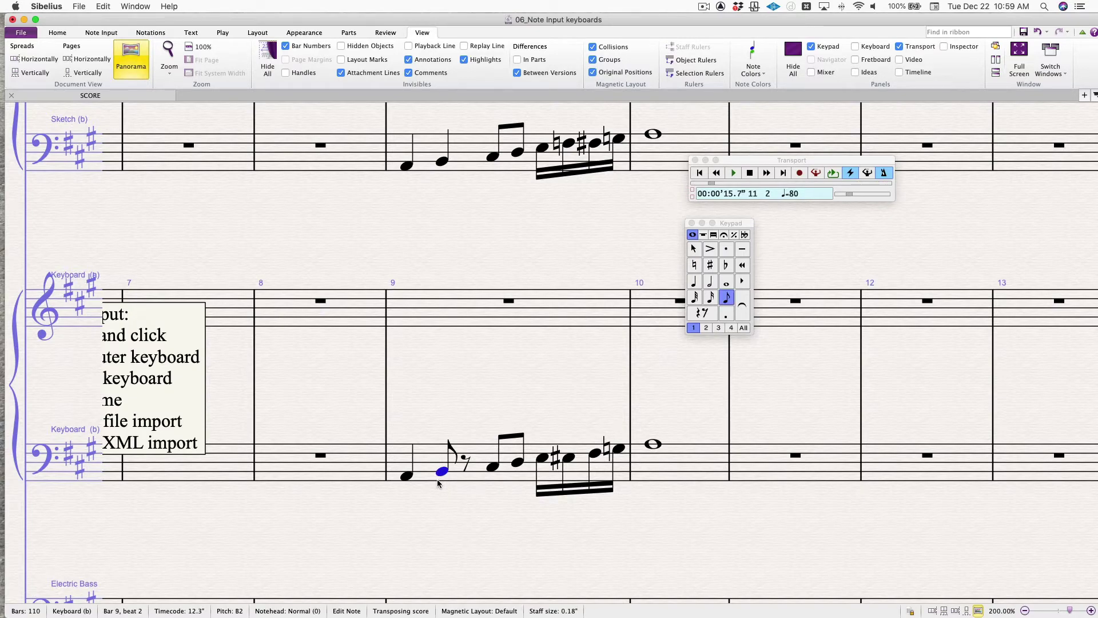
click(694, 281)
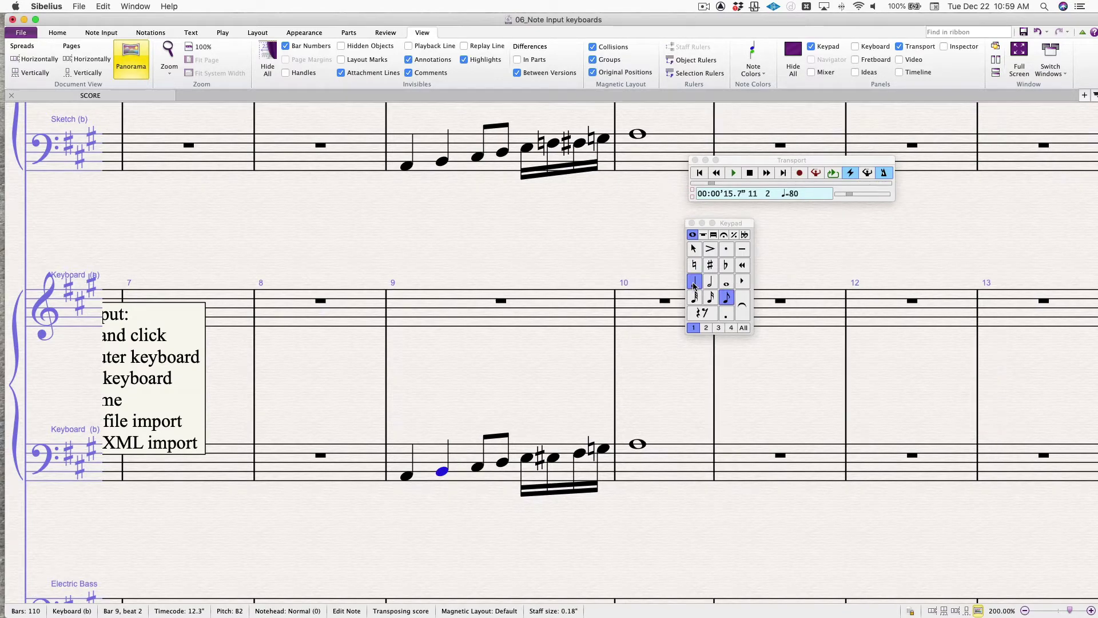
click(545, 383)
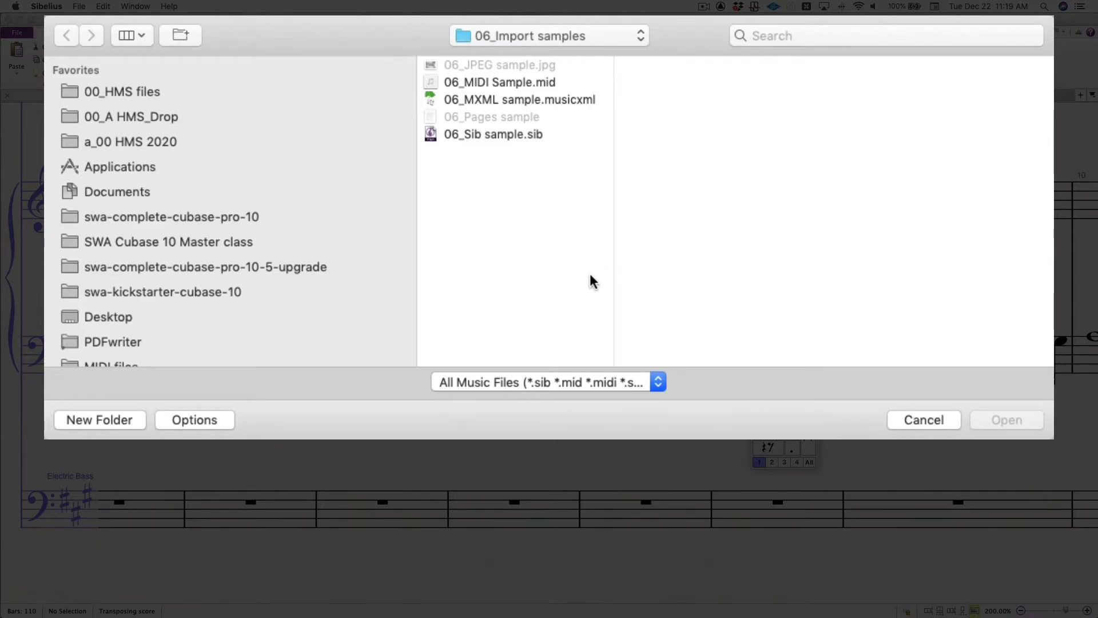
- Look through the sample files in the Open dialog, then cancel without opening any of them
scroll(589, 274, down, 1)
scroll(589, 276, right, 1)
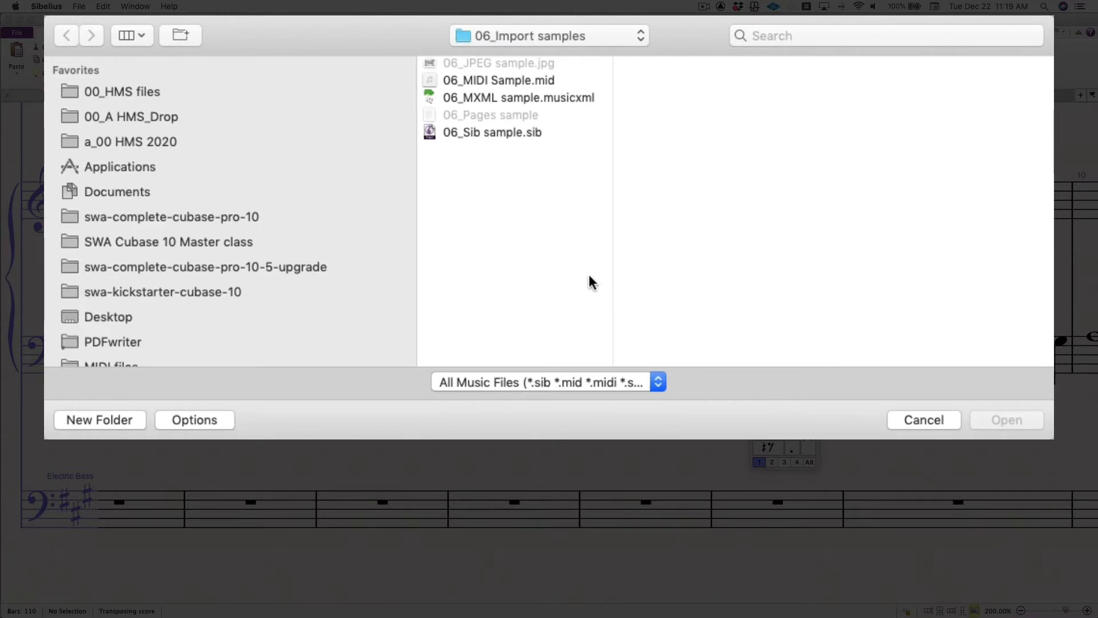
scroll(556, 118, up, 1)
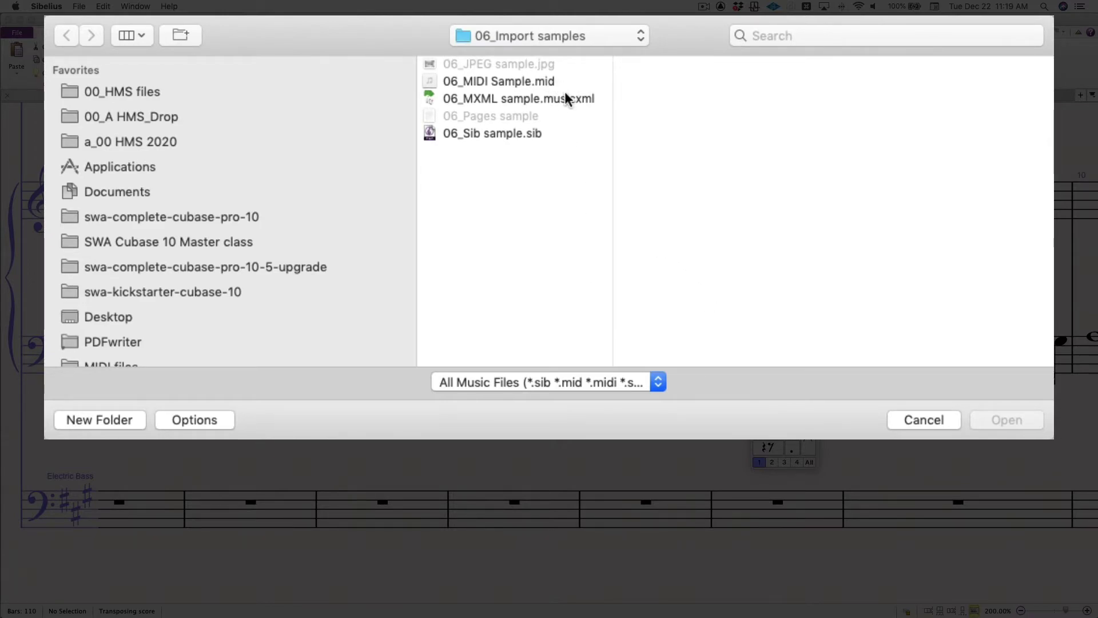
scroll(581, 97, down, 1)
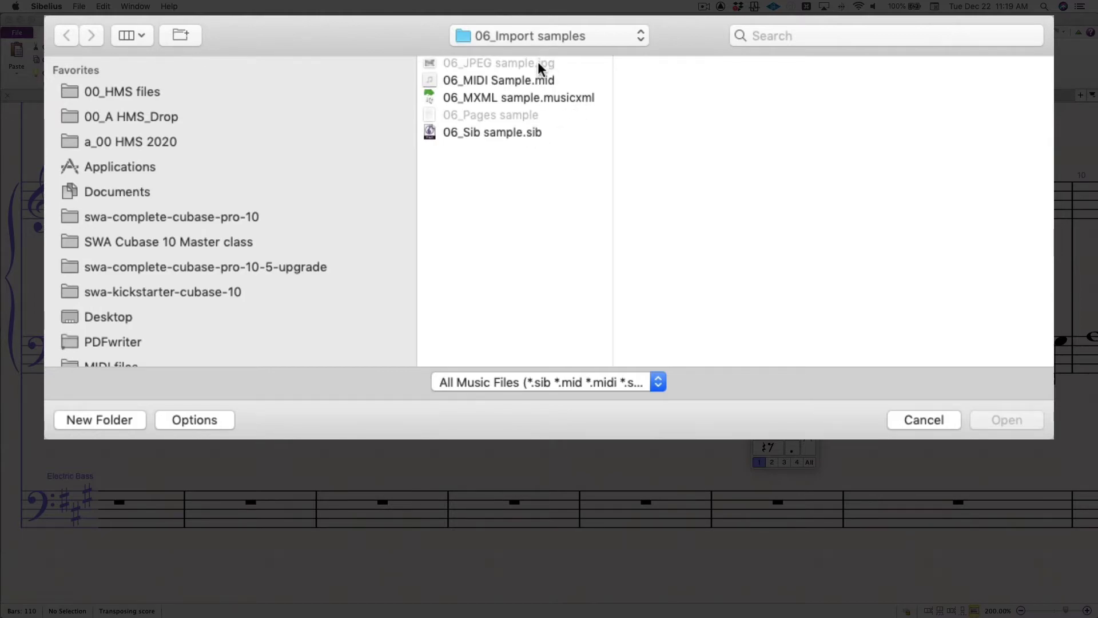
scroll(534, 144, up, 1)
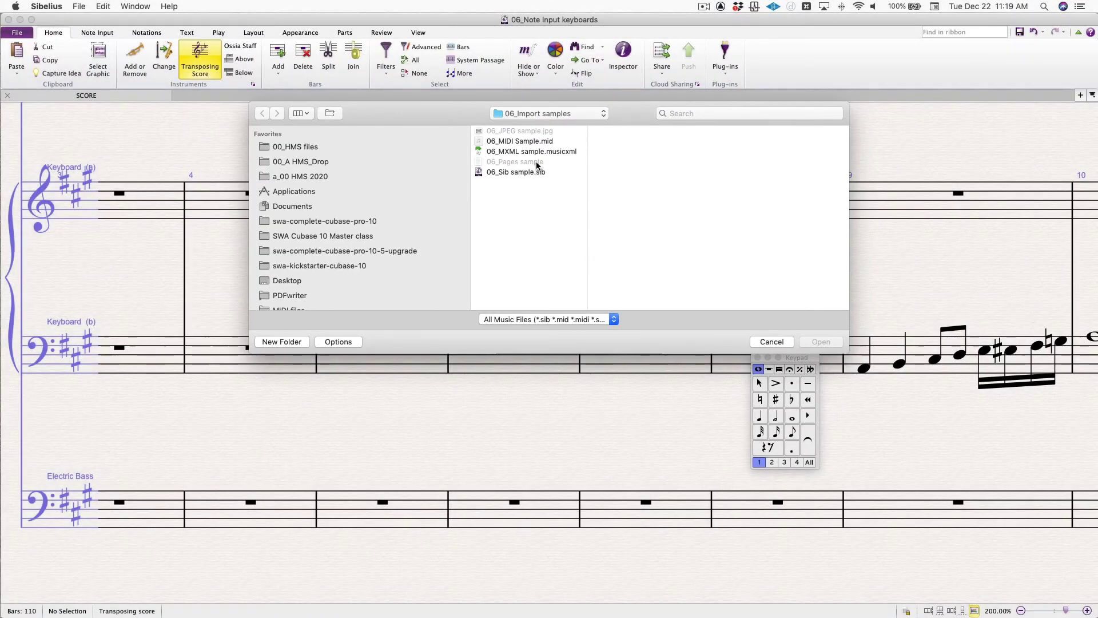
click(772, 342)
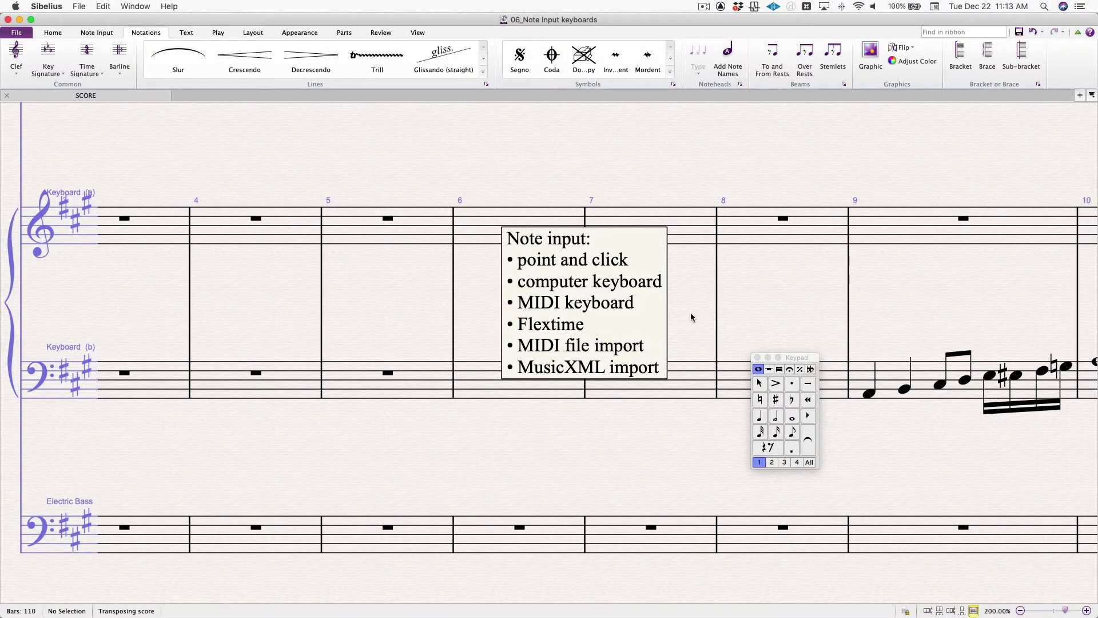
key(super+shift+n)
click(212, 546)
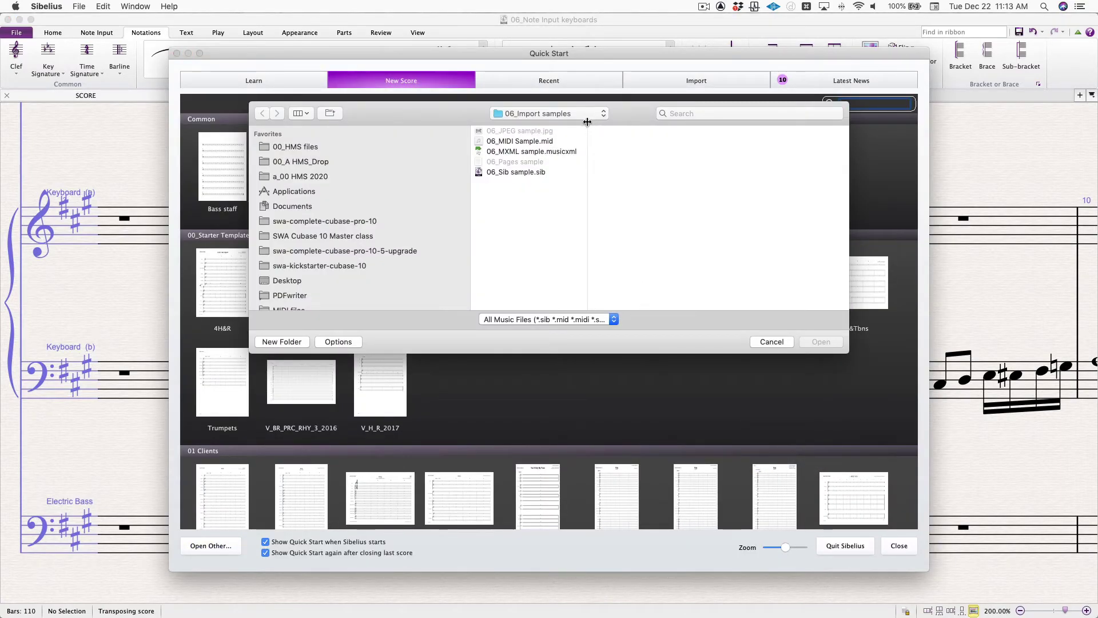
click(551, 143)
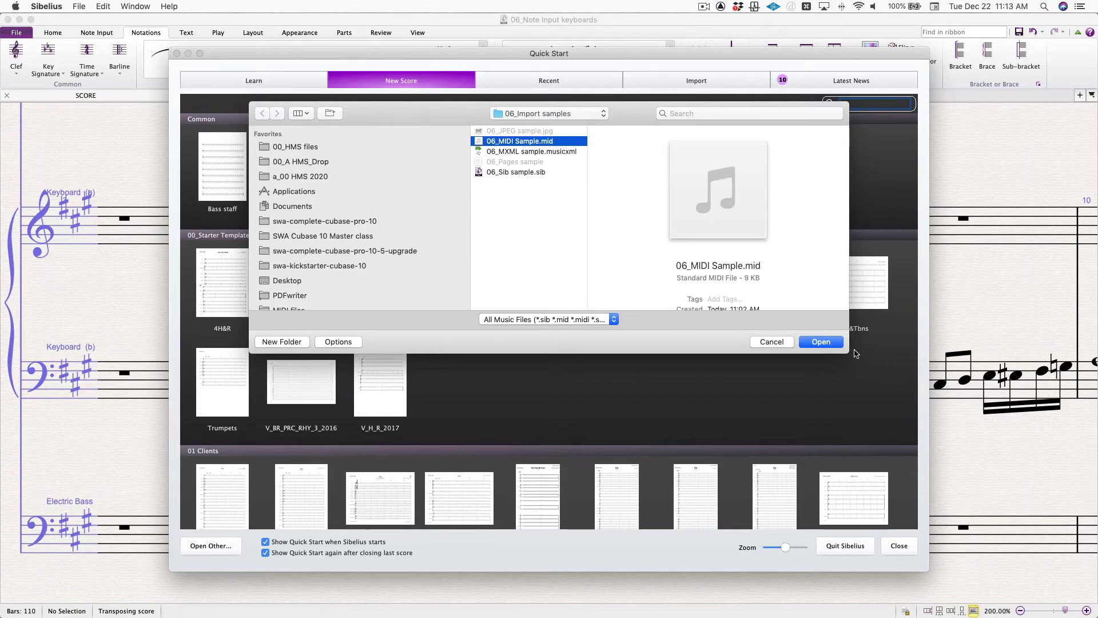
click(834, 345)
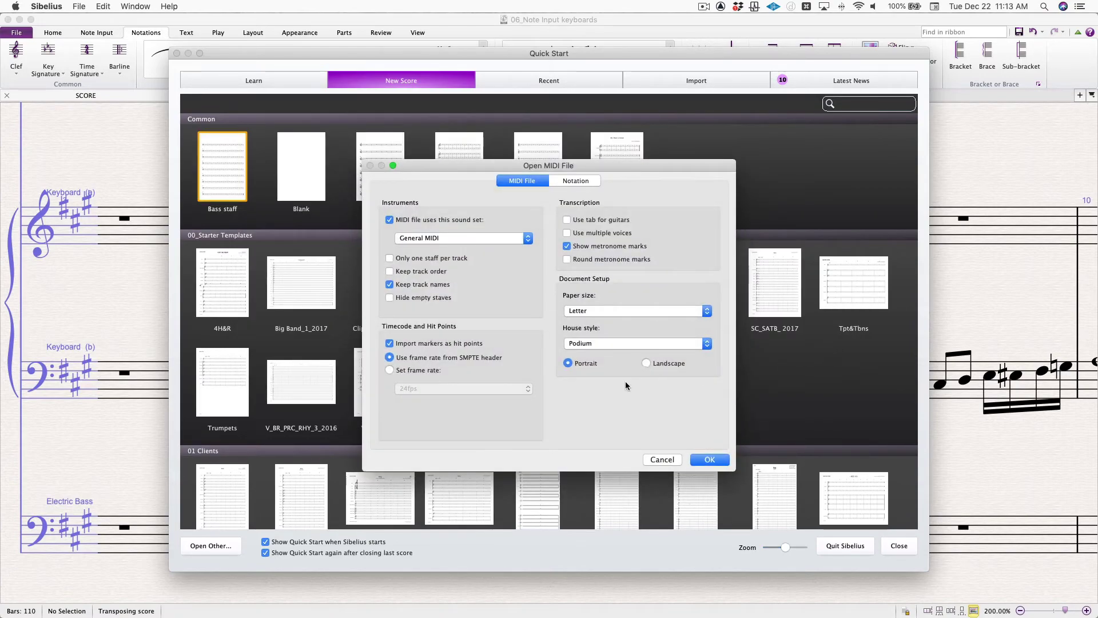
click(709, 459)
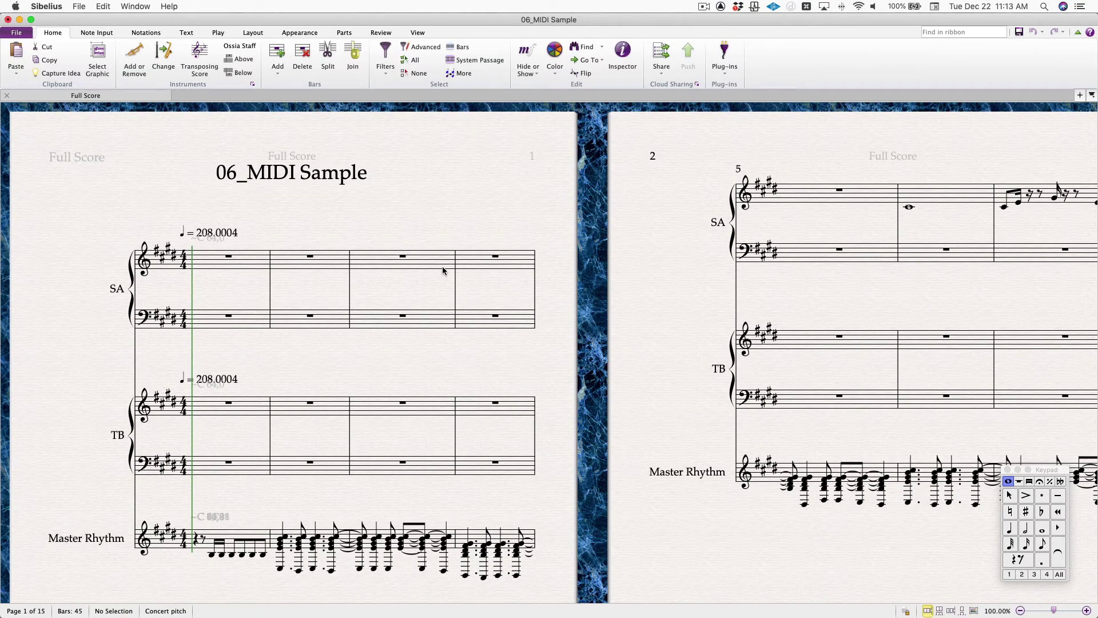
key(super+w)
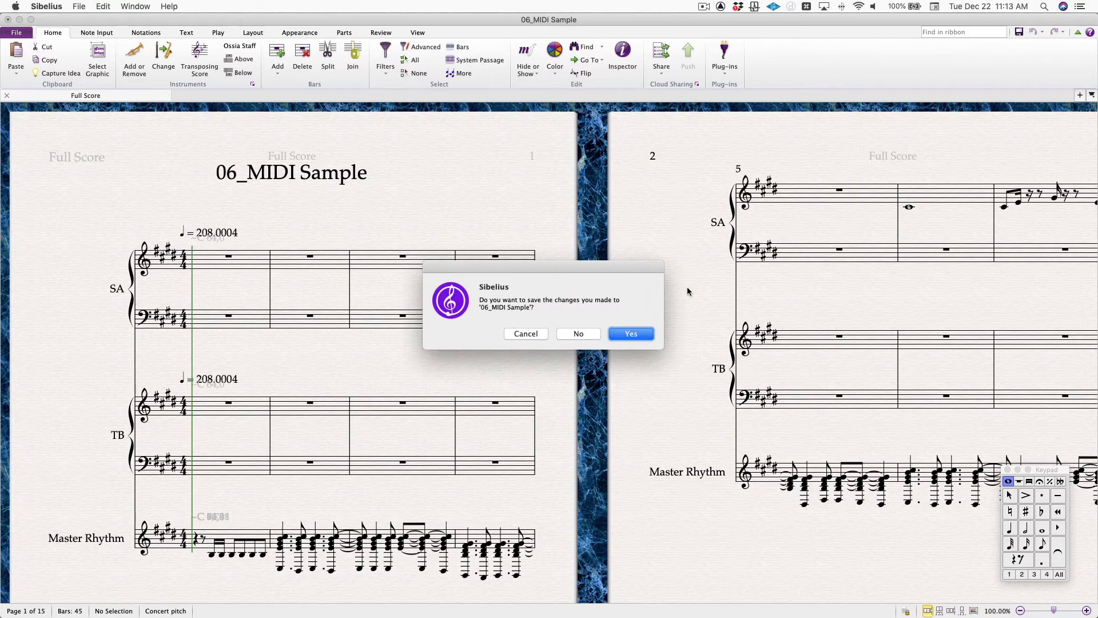
click(570, 335)
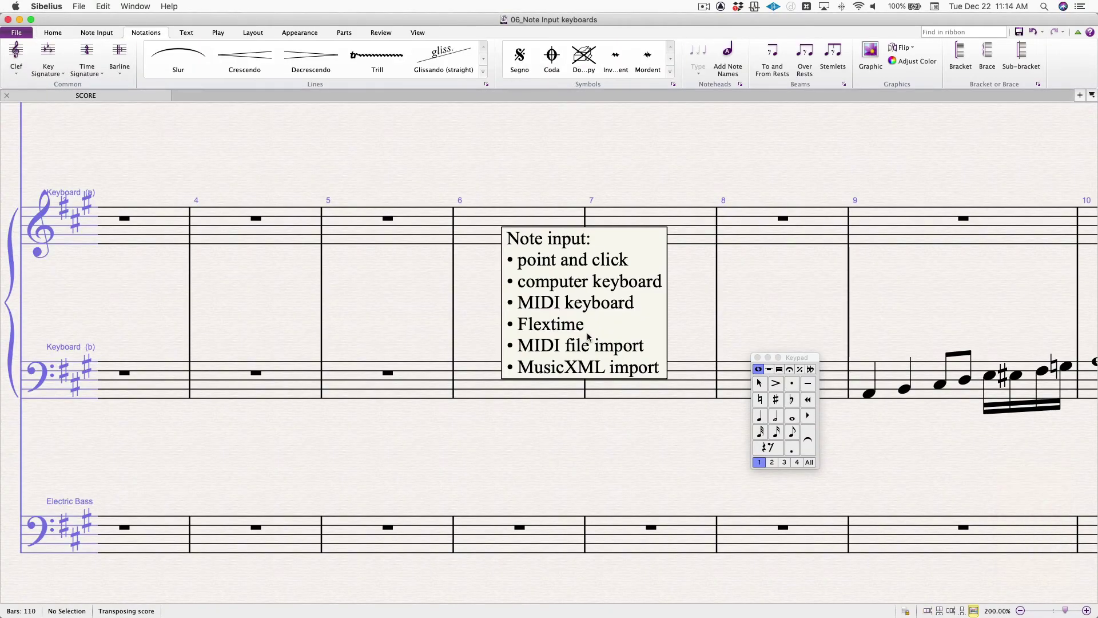
key(super+o)
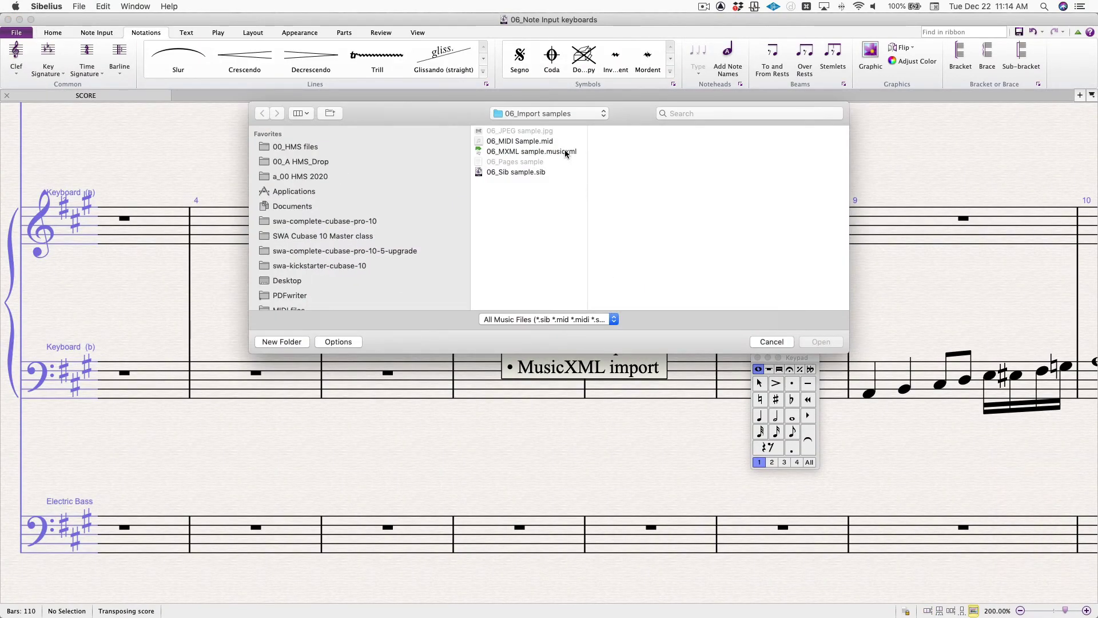
click(566, 151)
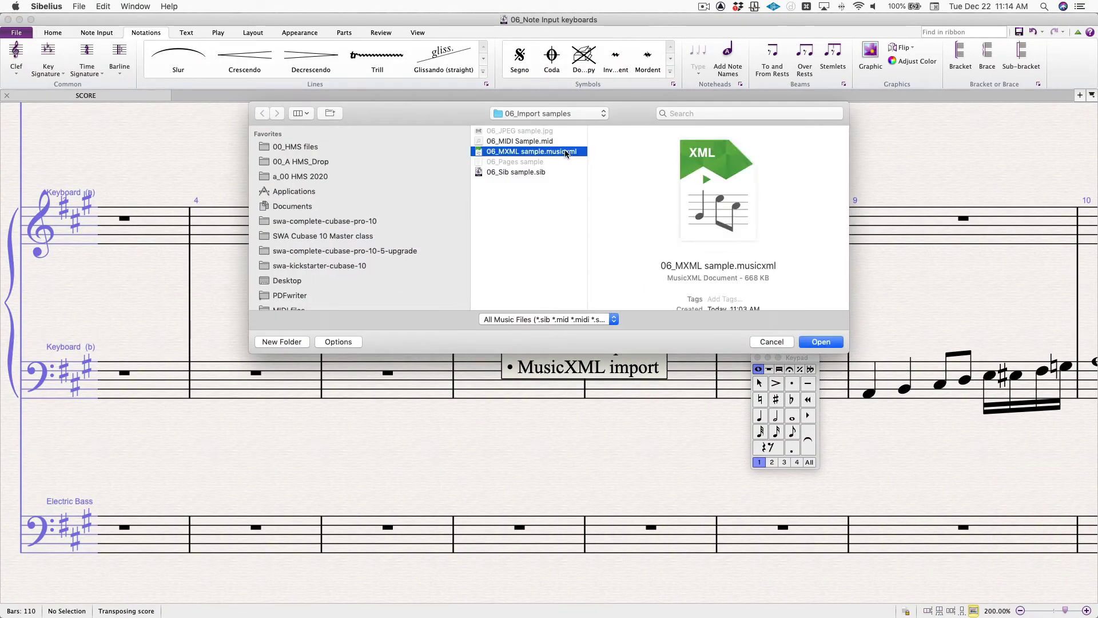
click(821, 342)
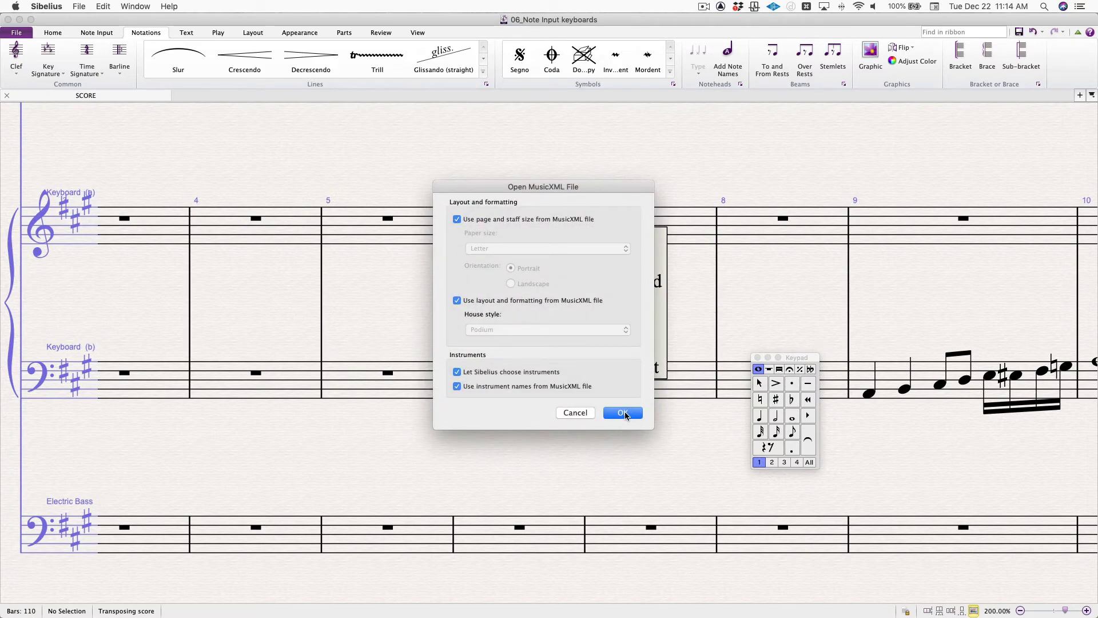
click(623, 413)
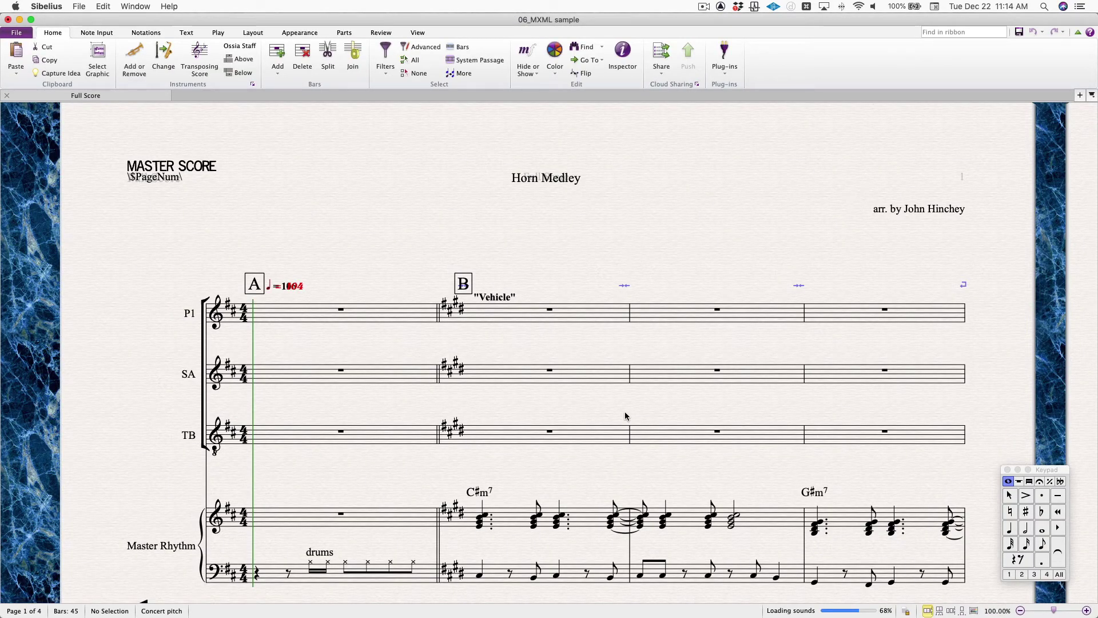
scroll(625, 410, down, 10)
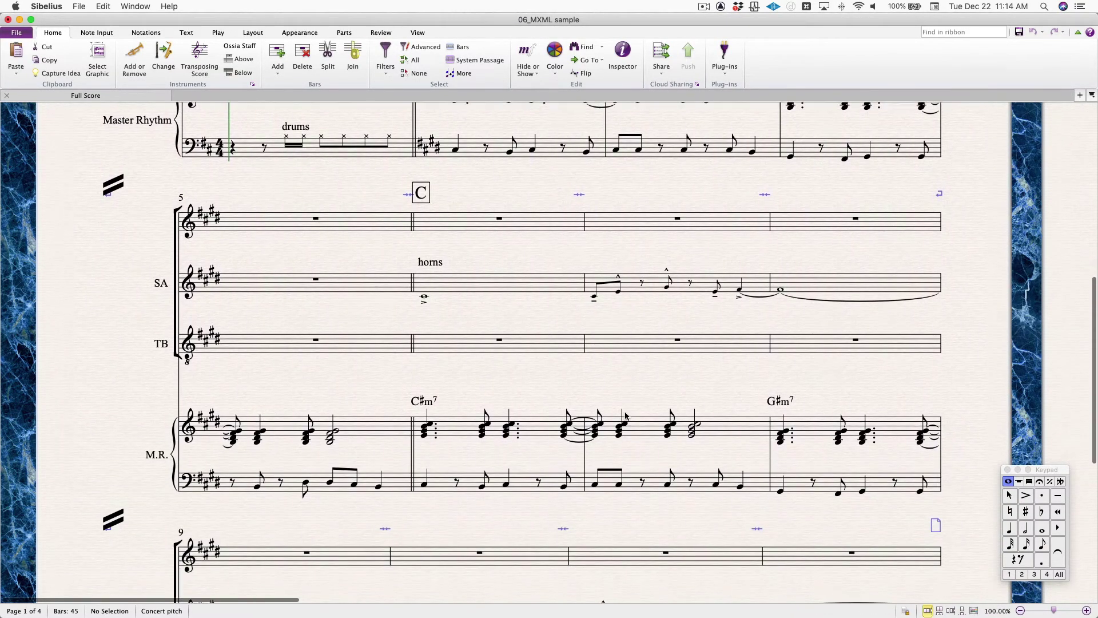
scroll(625, 415, up, 5)
scroll(625, 416, down, 4)
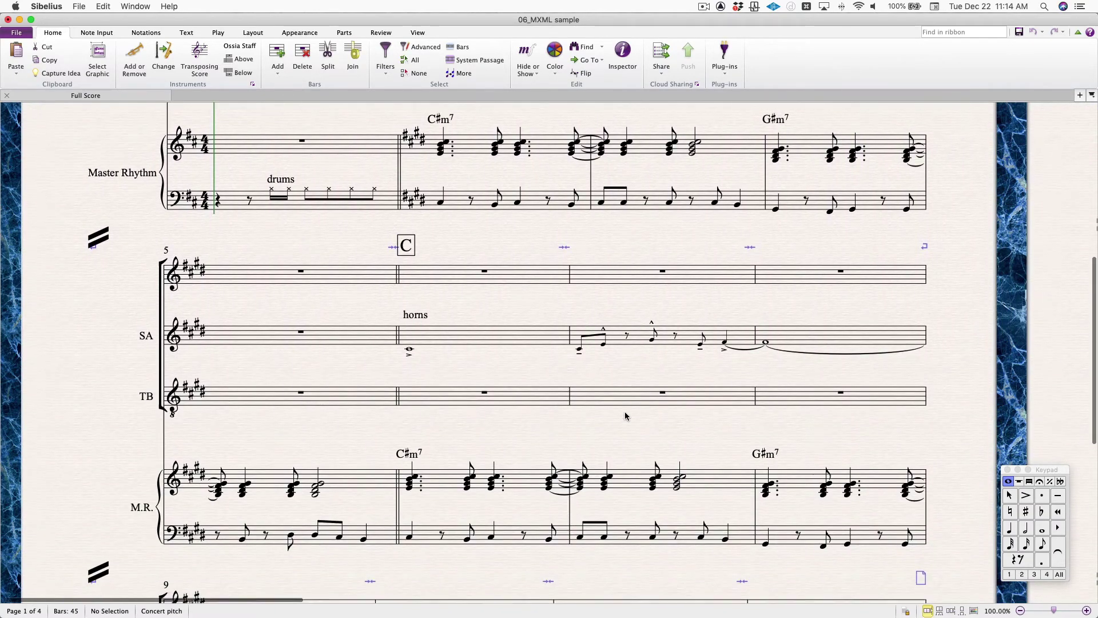
scroll(625, 416, down, 3)
scroll(625, 415, up, 2)
key(super+w)
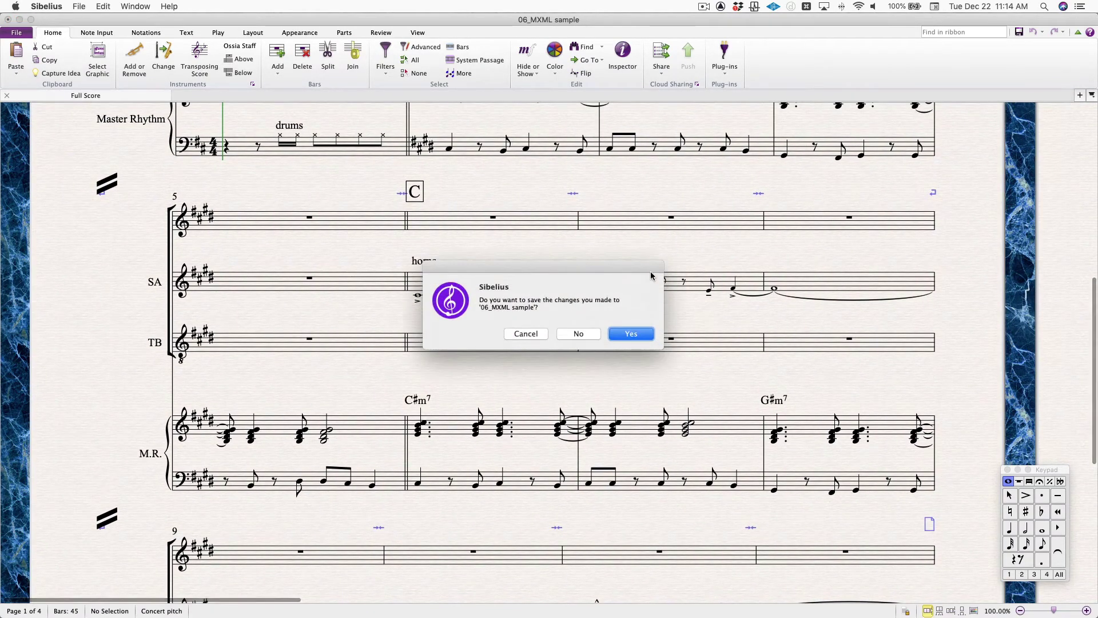
click(579, 334)
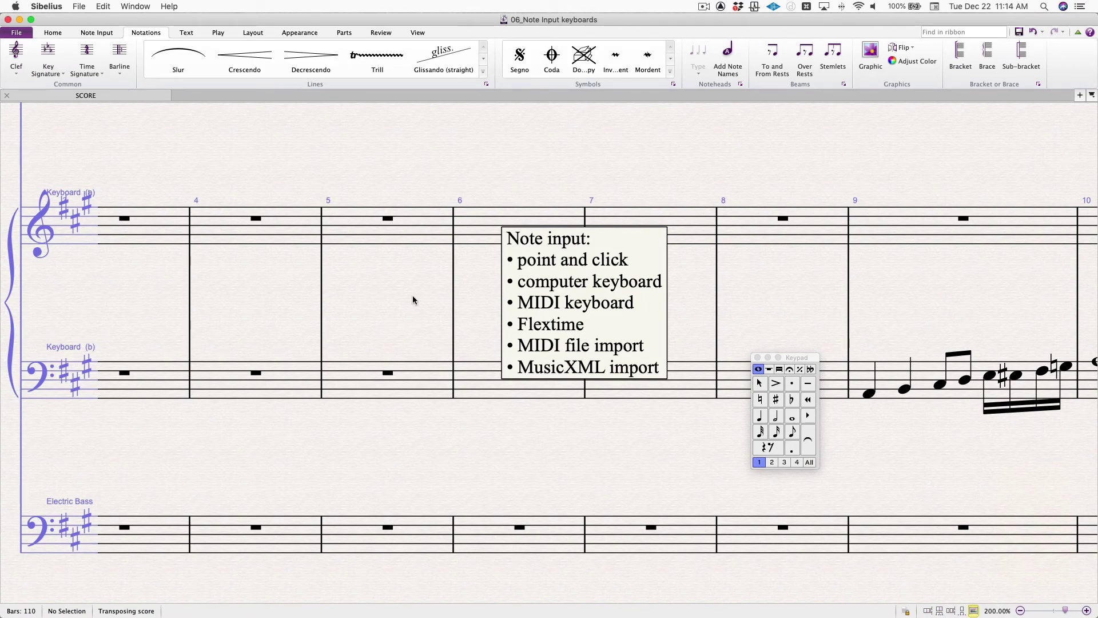
- Set File > Import to import into the current score and load 06_MIDI Sample.mid
click(16, 33)
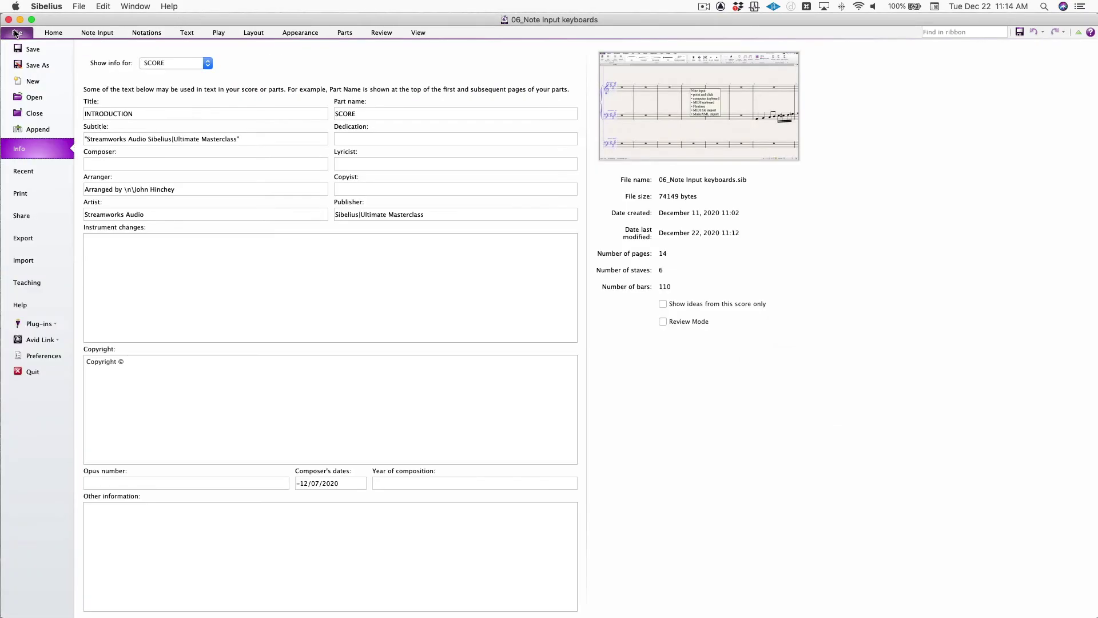
click(23, 260)
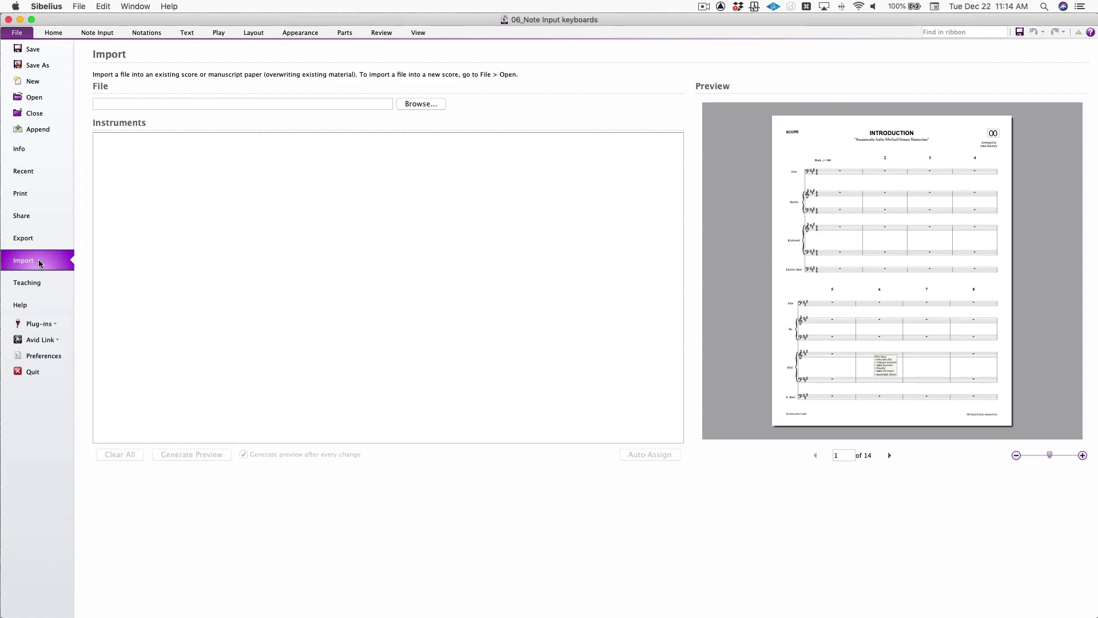
click(421, 104)
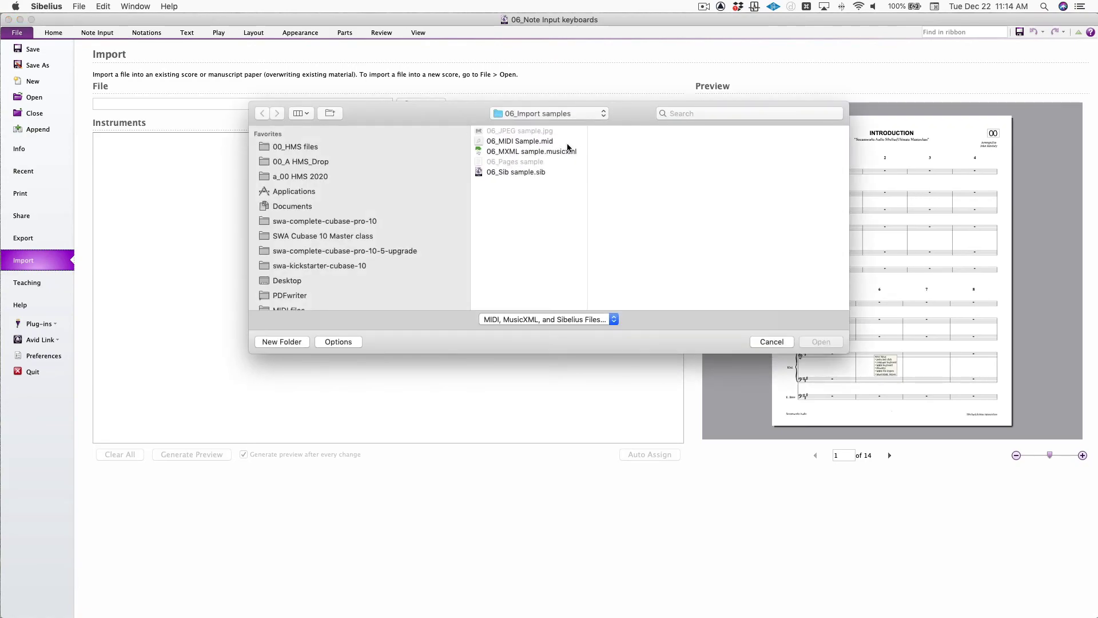
click(567, 143)
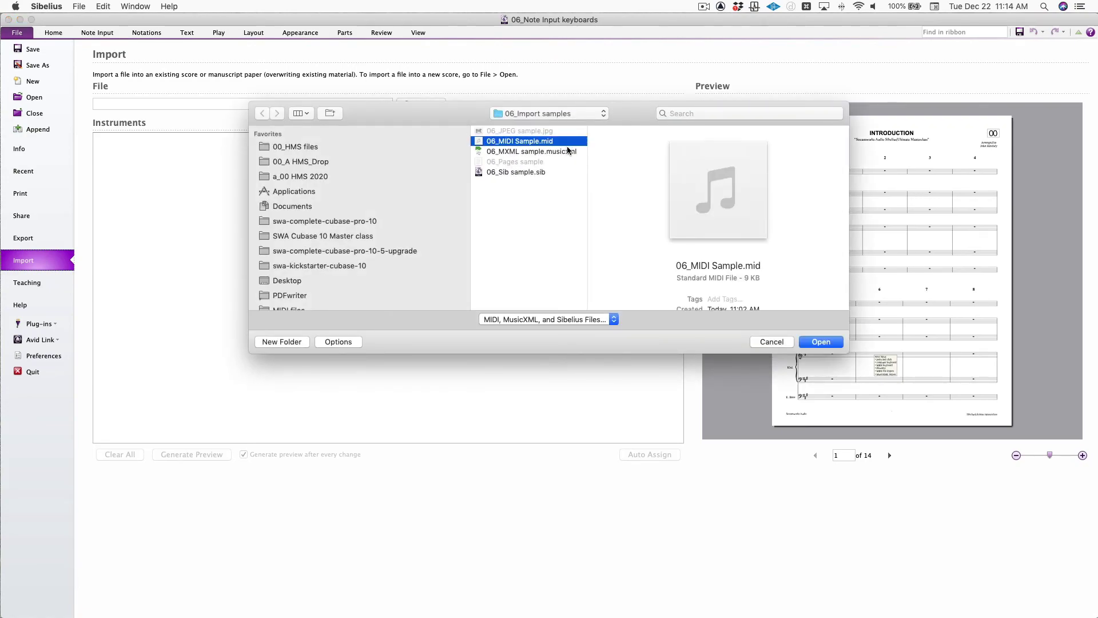
click(826, 345)
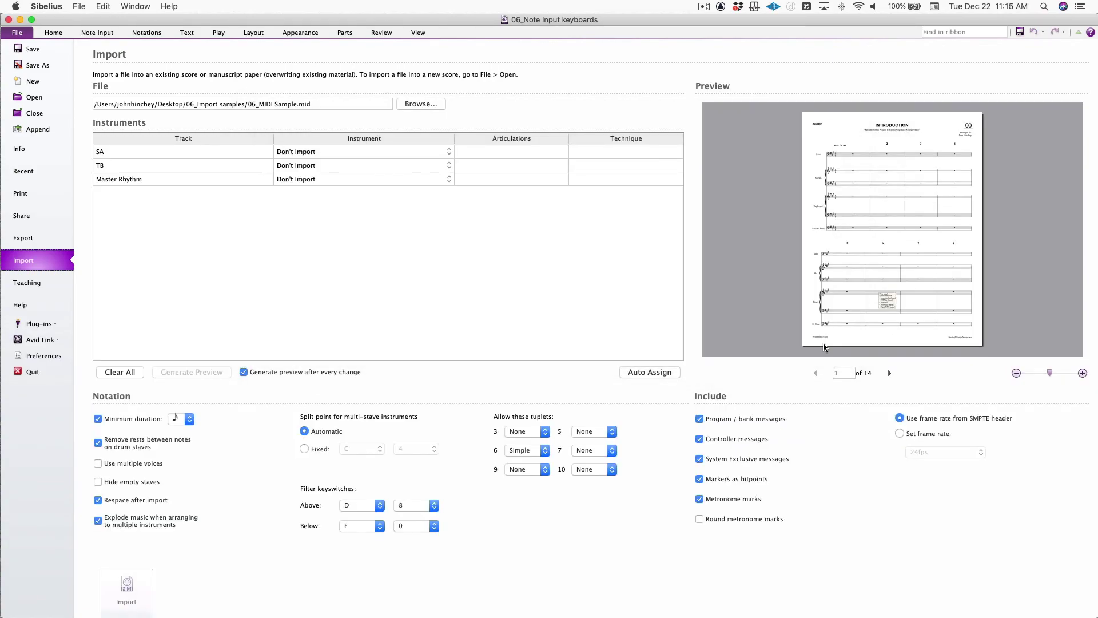
- Leave the SA track's instrument unassigned and reopen the file browser
click(337, 151)
click(337, 152)
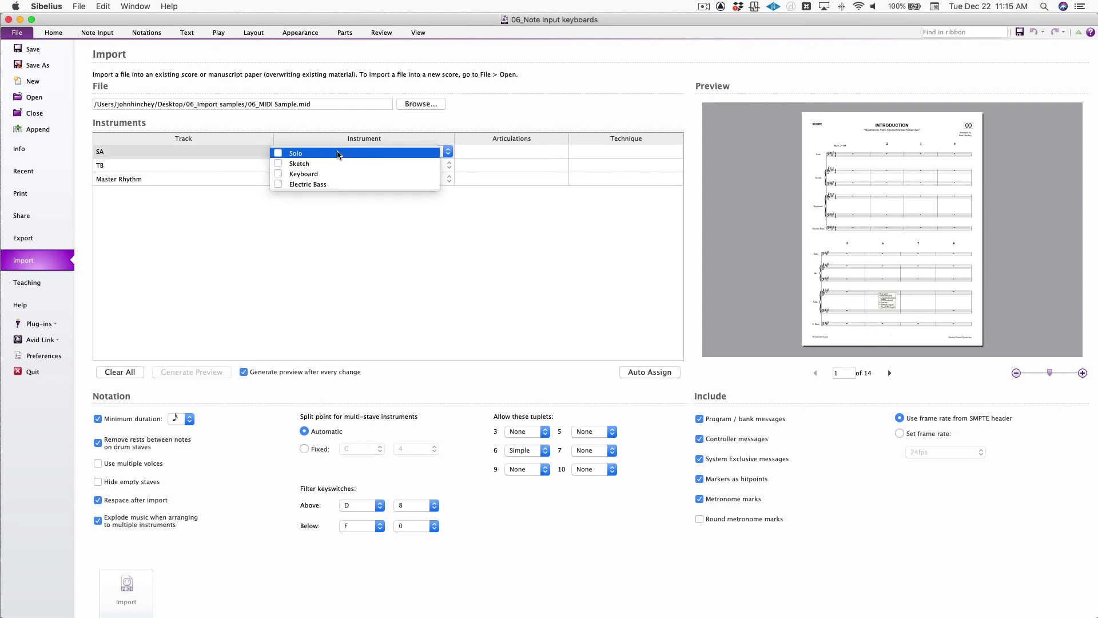
click(554, 246)
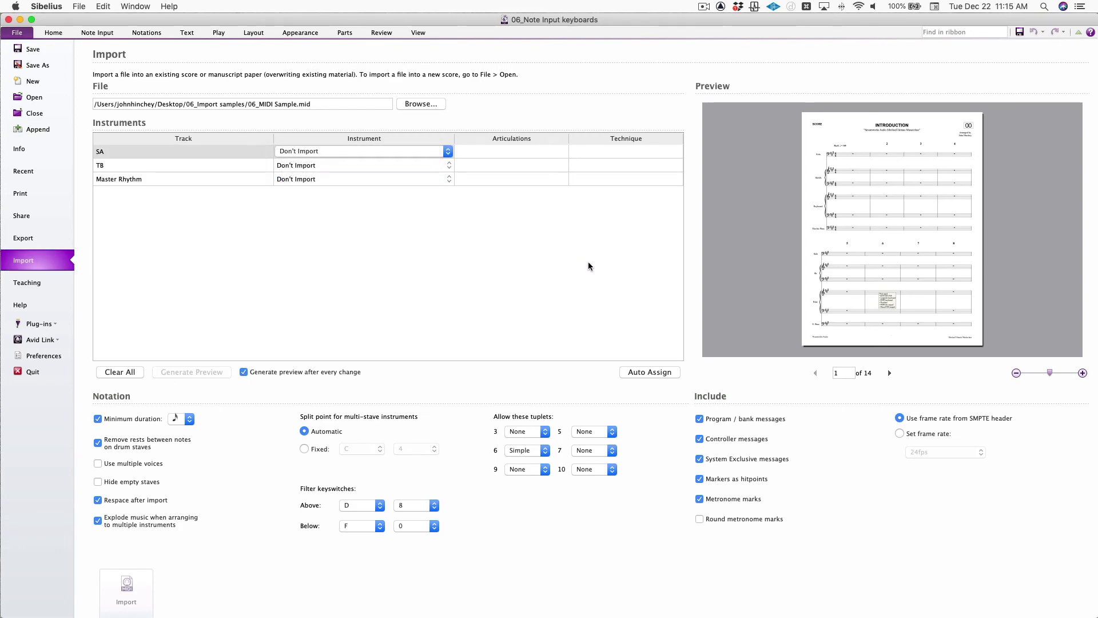
click(420, 105)
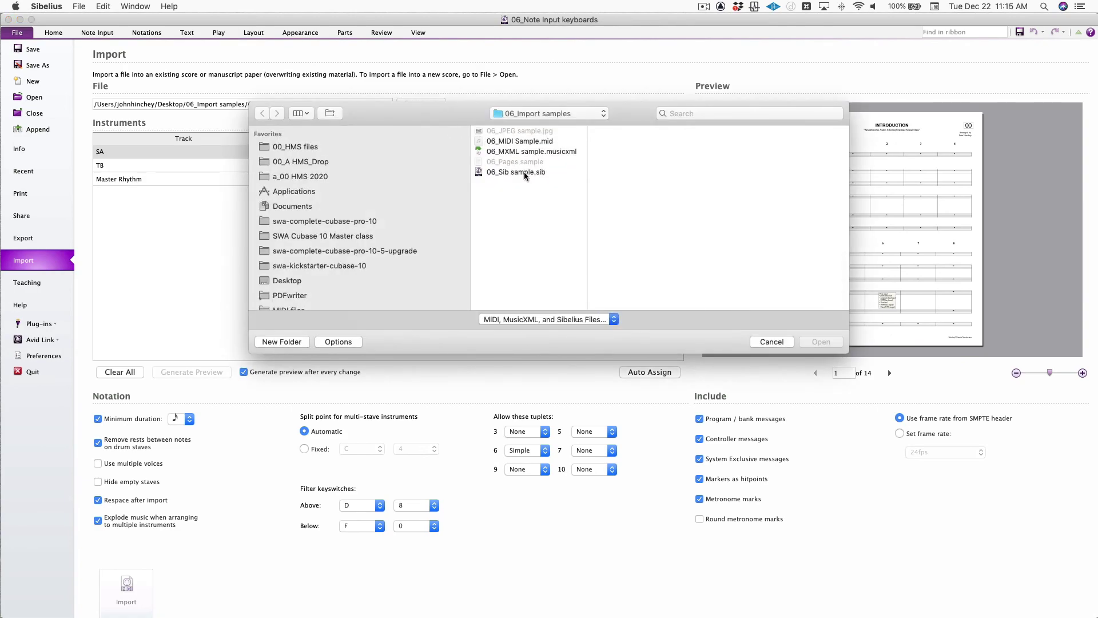
- Load 06_Sib sample.sib's tracks for import, then return to the '06_Note Input keyboards' score
click(525, 173)
click(821, 341)
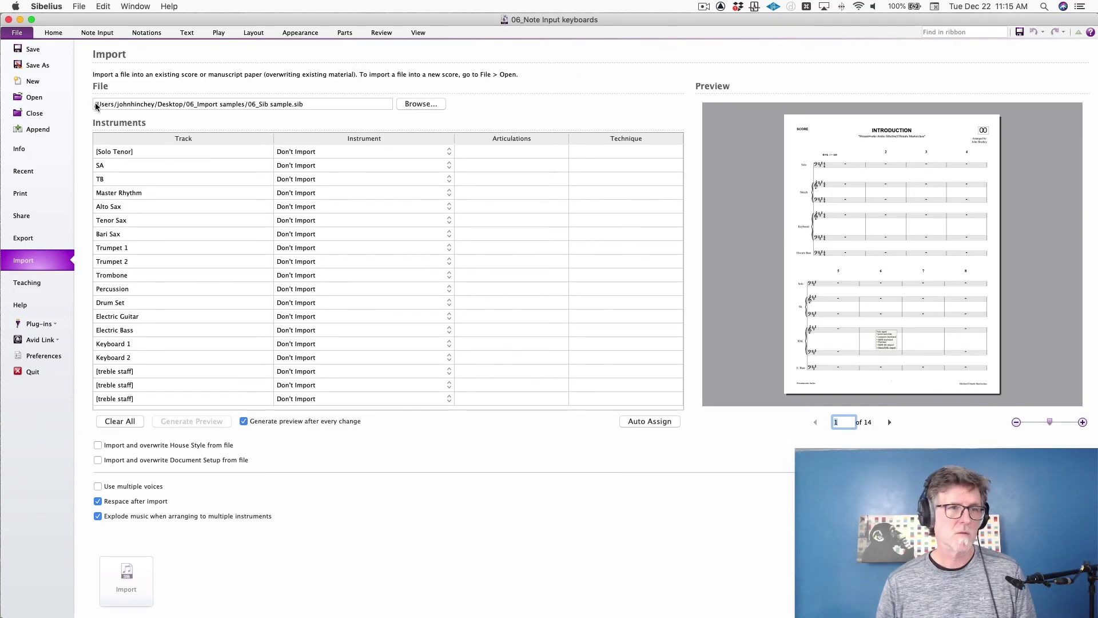
click(54, 32)
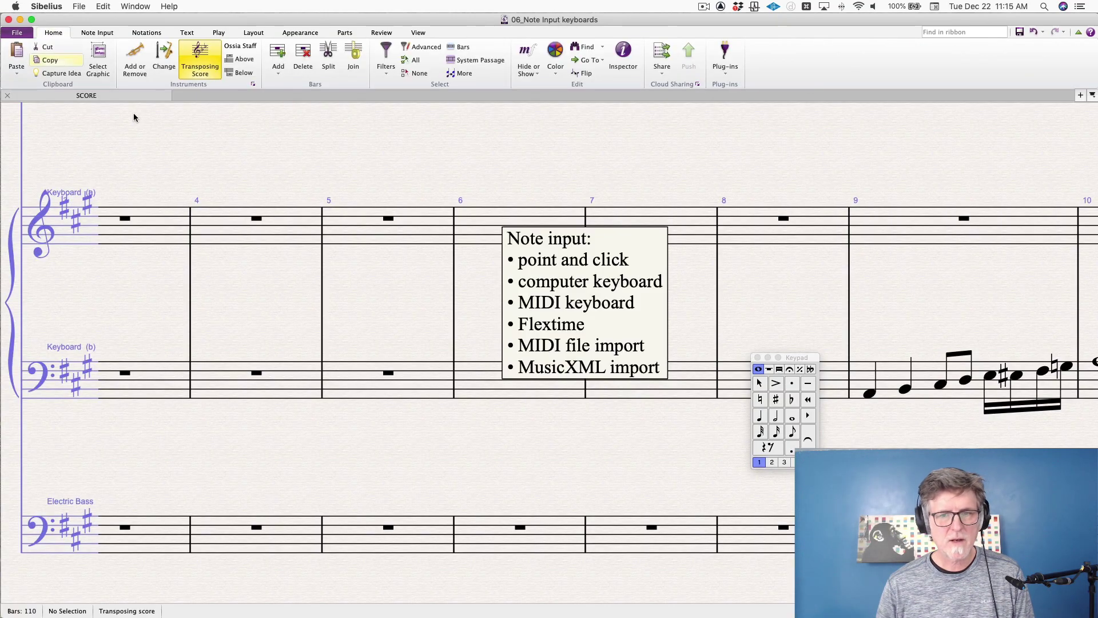